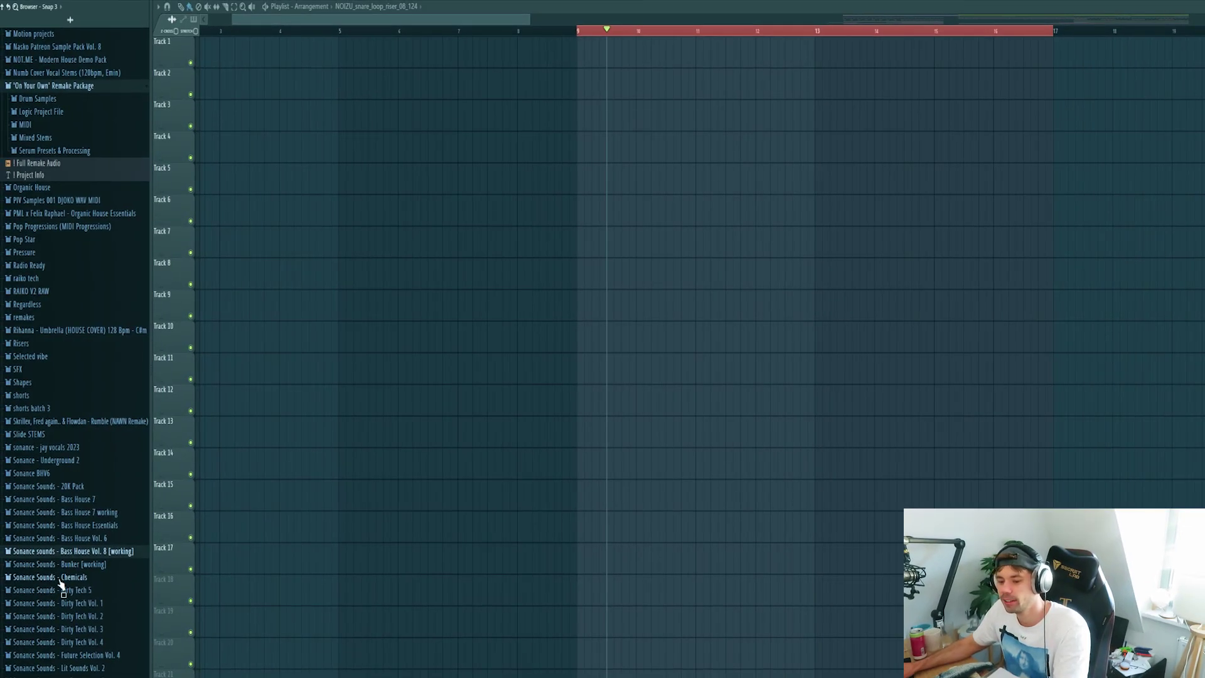
Place the "Sonance Sounds - Party Rocker - 125 G Min" vocal on Track 3 at bar 9 and play it.
{"action": "left_click", "coordinate": [60, 589]}
{"action": "left_click", "coordinate": [53, 556]}
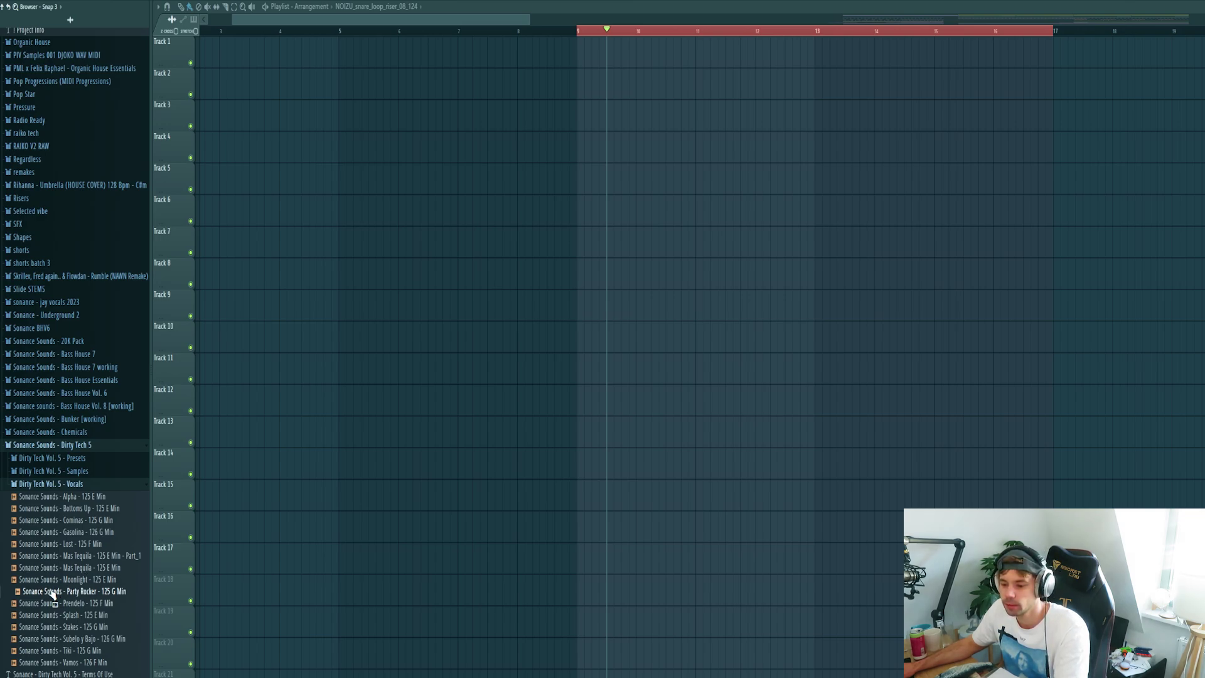
{"action": "left_click_drag", "start_coordinate": [52, 595], "coordinate": [627, 129]}
{"action": "key", "text": "space"}
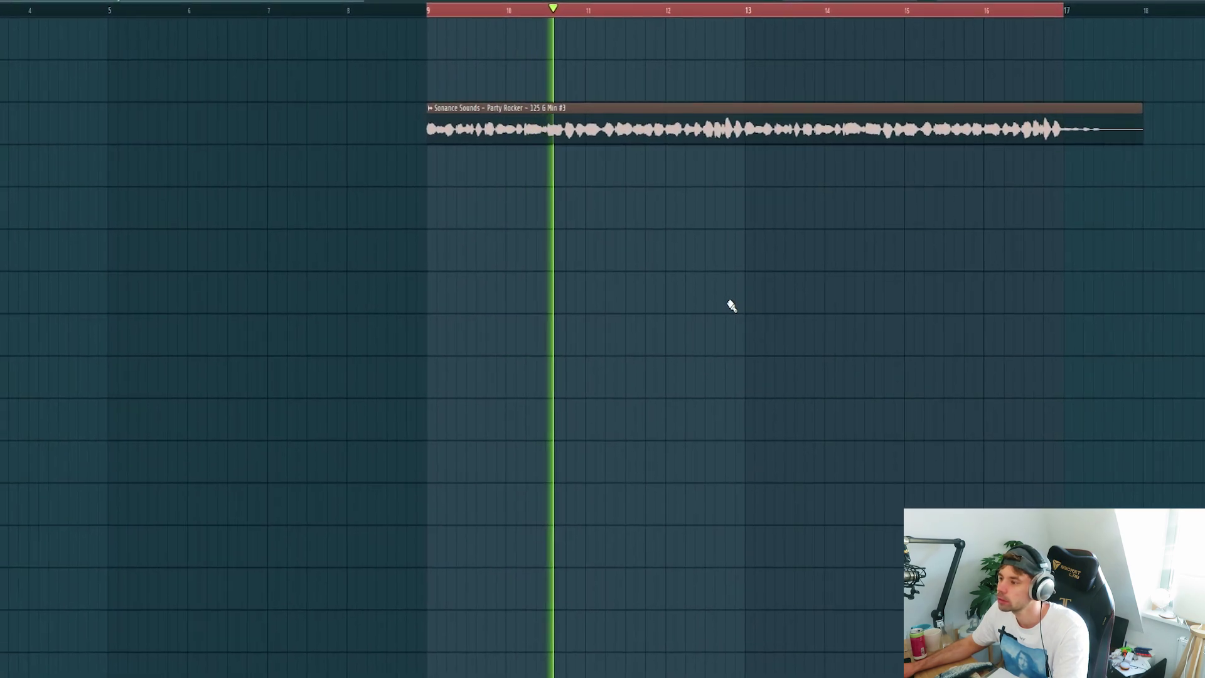
{"action": "key", "text": "space"}
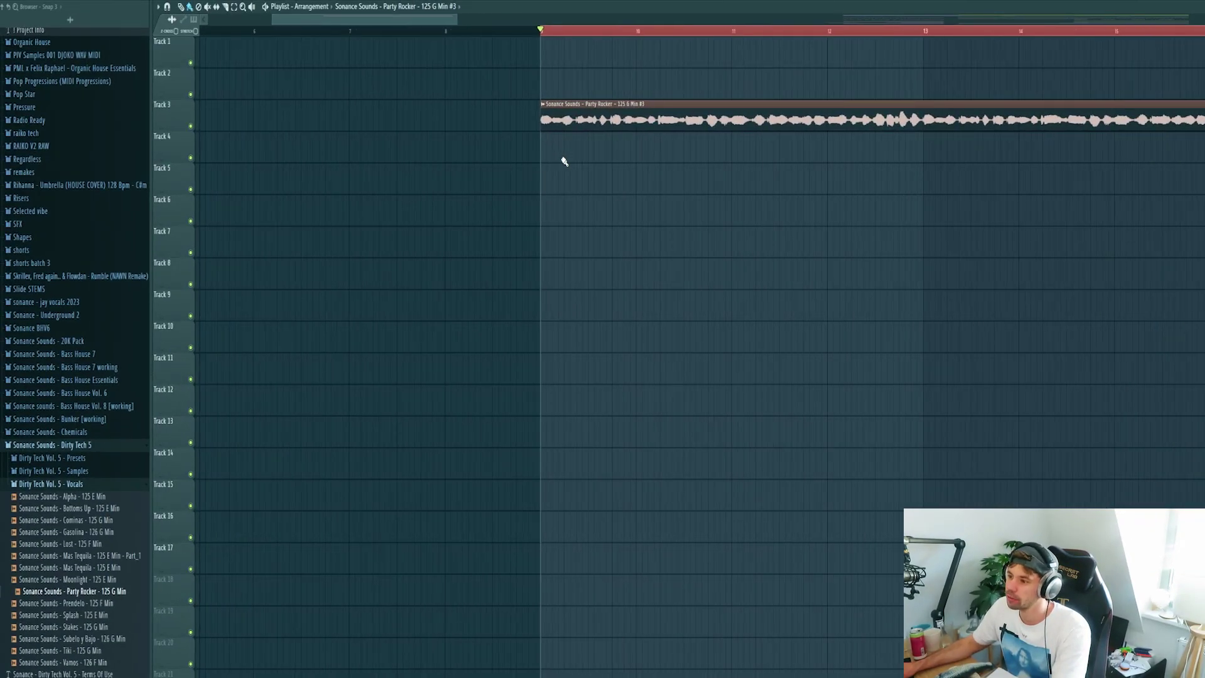
Play the opening of the vocal on Track 3 and clear the playlist's time selection.
{"action": "scroll", "coordinate": [565, 162], "scroll_direction": "up", "scroll_amount": 2}
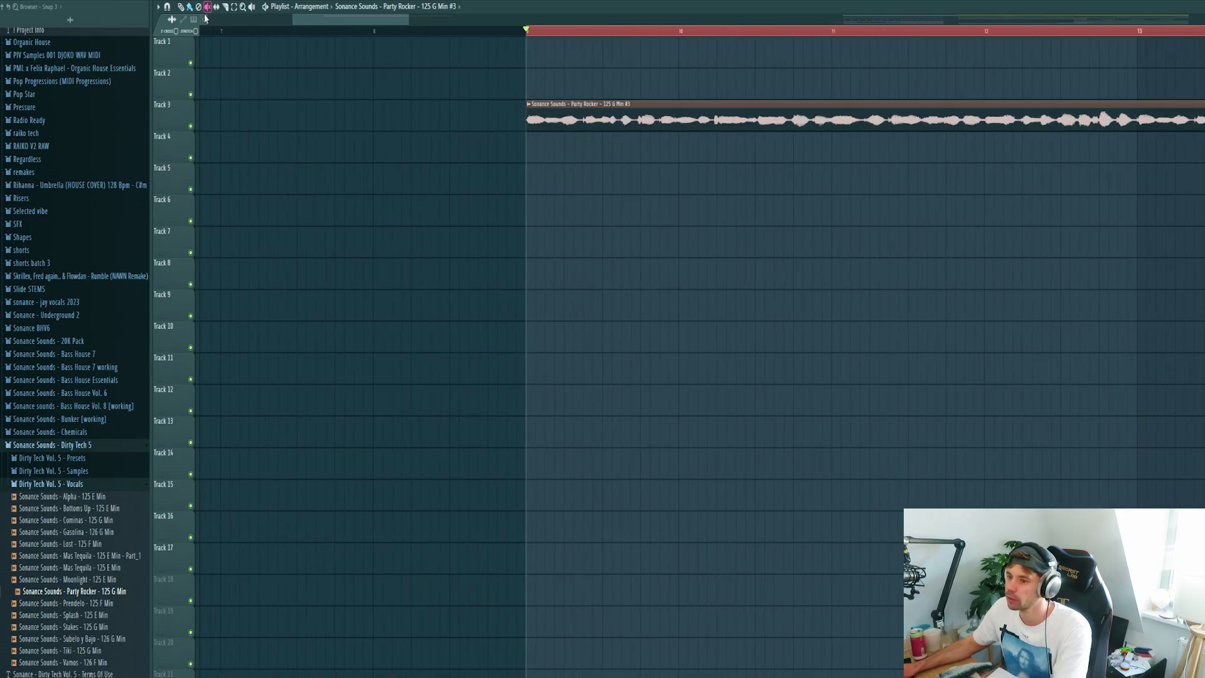
{"action": "scroll", "coordinate": [531, 41], "scroll_direction": "down", "scroll_amount": 3}
{"action": "key", "text": "space"}
{"action": "left_click", "coordinate": [1075, 32]}
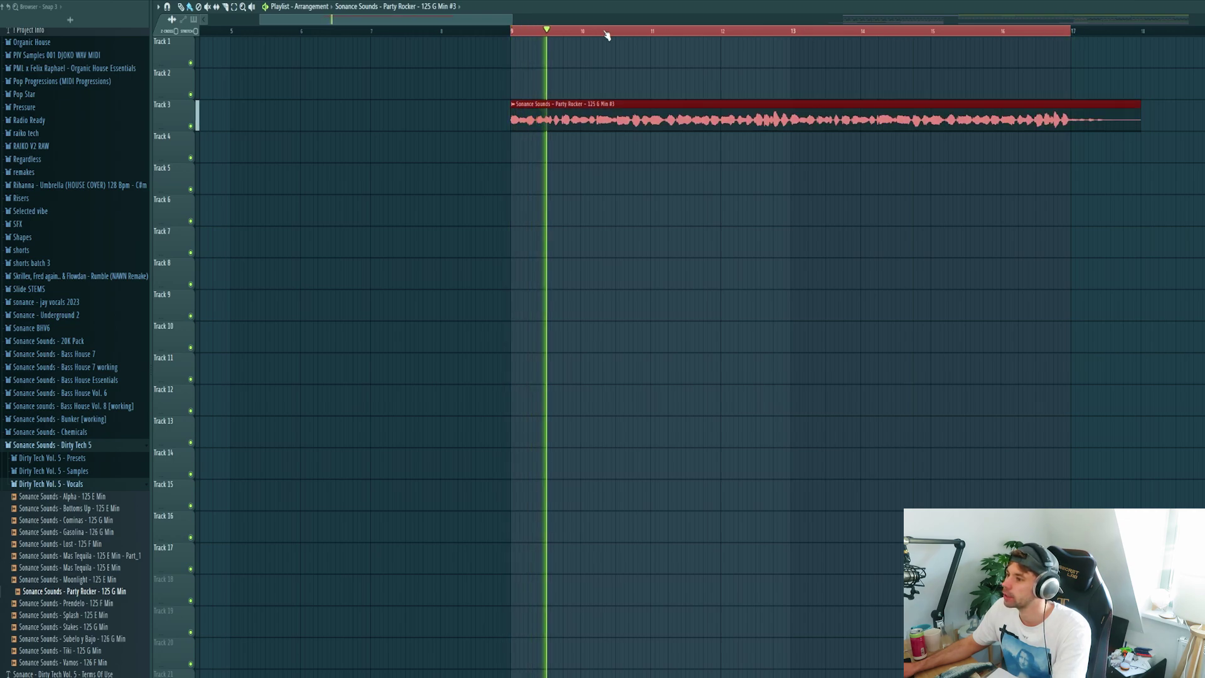
{"action": "key", "text": "space"}
{"action": "left_click_drag", "start_coordinate": [527, 32], "coordinate": [1072, 32]}
{"action": "right_click", "coordinate": [438, 66]}
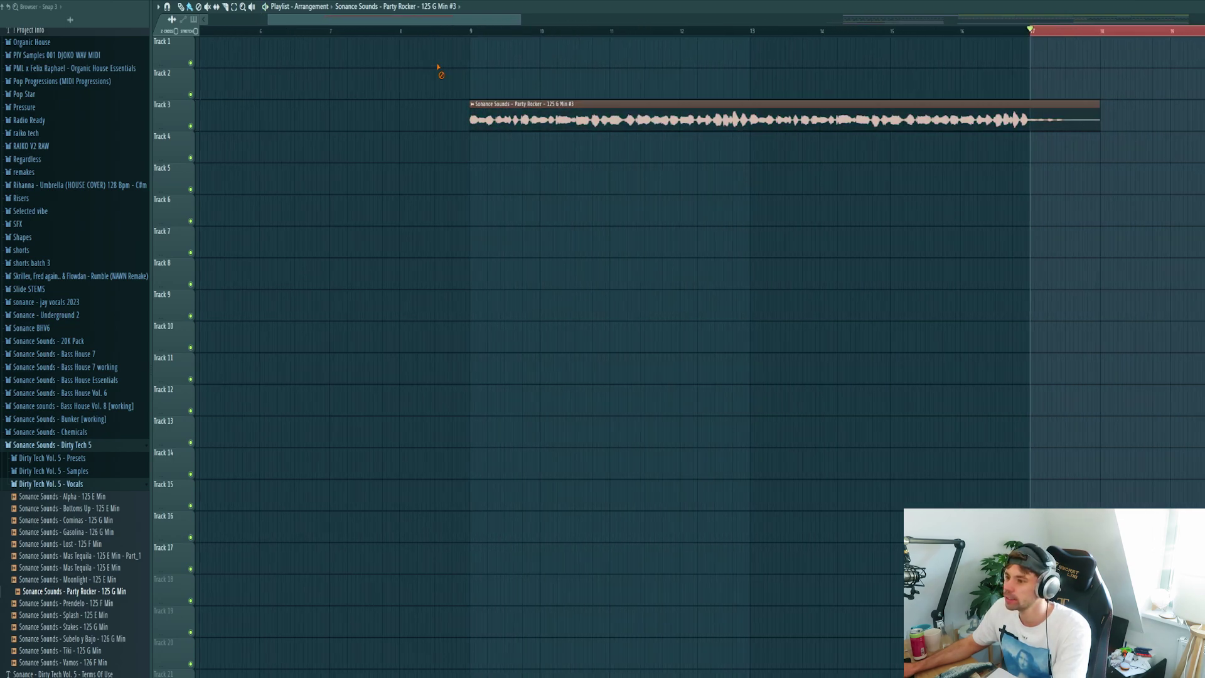
Slice off the vocal's opening three beats and copy that phrase to Track 4 at bar 17.
{"action": "scroll", "coordinate": [439, 134], "scroll_direction": "up", "scroll_amount": 4}
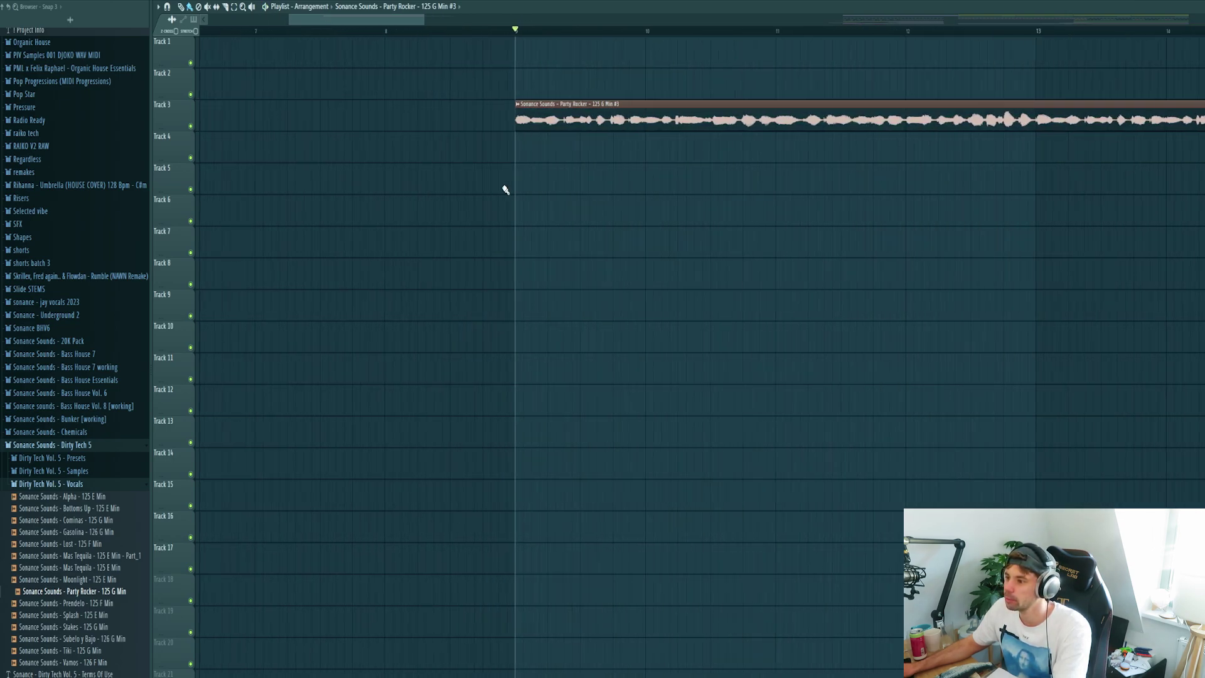
{"action": "key", "text": "space"}
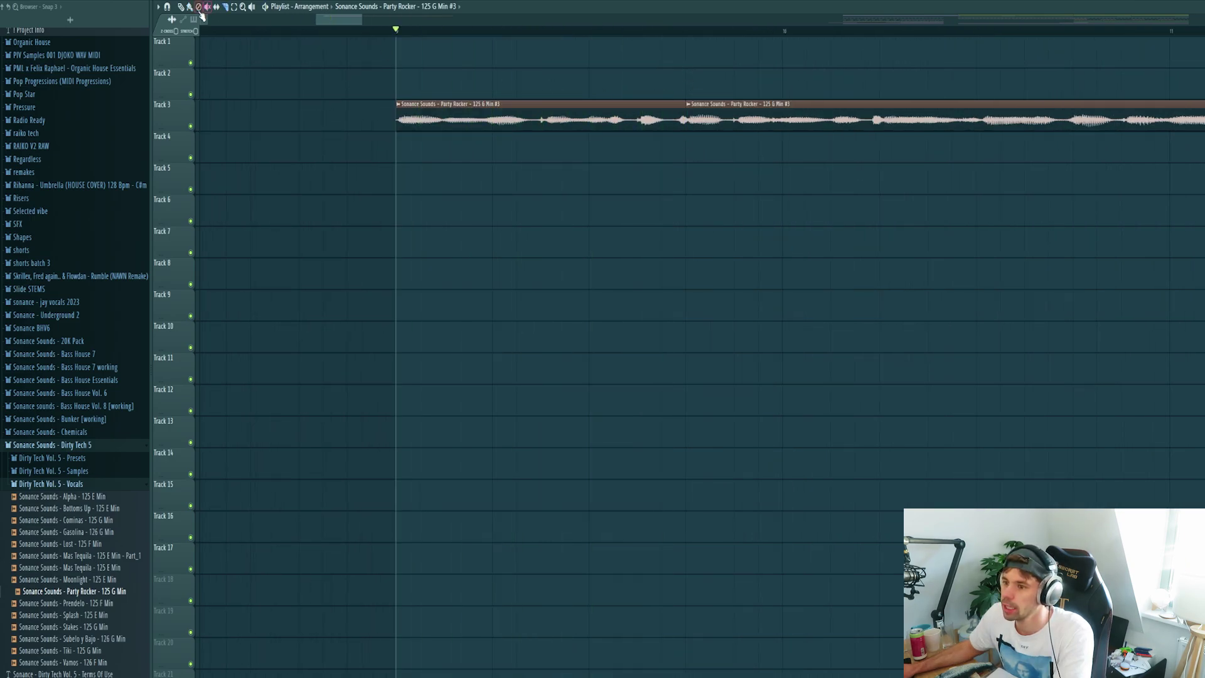
{"action": "scroll", "coordinate": [439, 145], "scroll_direction": "down", "scroll_amount": 5}
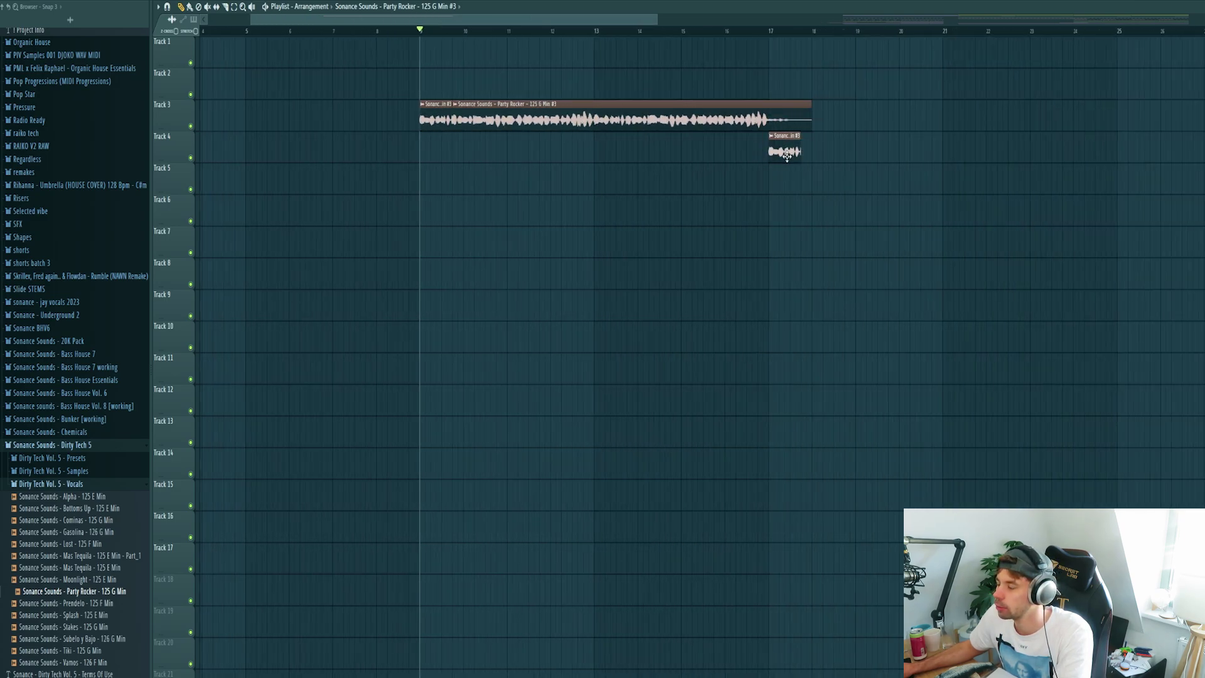
Make the vocal chop on Track 4 unique as its own sample.
{"action": "scroll", "coordinate": [791, 163], "scroll_direction": "up", "scroll_amount": 4}
{"action": "left_click", "coordinate": [562, 139]}
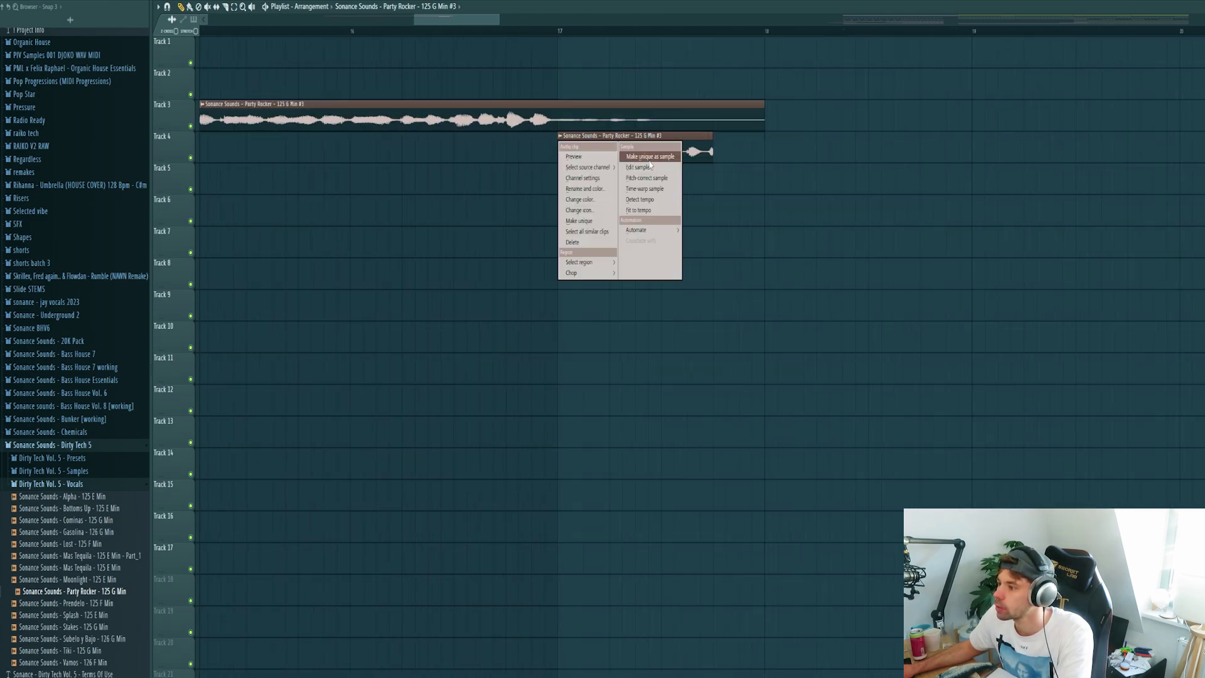
{"action": "left_click", "coordinate": [650, 157]}
{"action": "key", "text": "Return"}
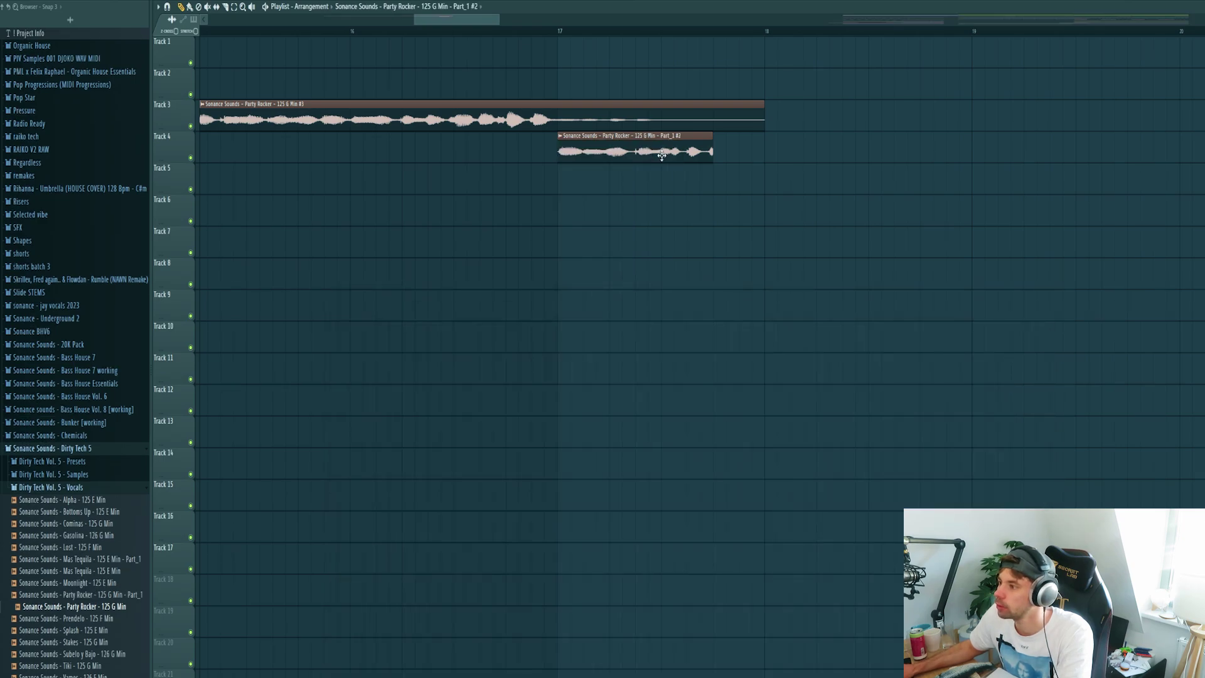
Stretch the vocal chop on Track 4 to end at bar 18 and play it soloed with bars 17 to 19 looped.
{"action": "key", "text": "ctrl+Return"}
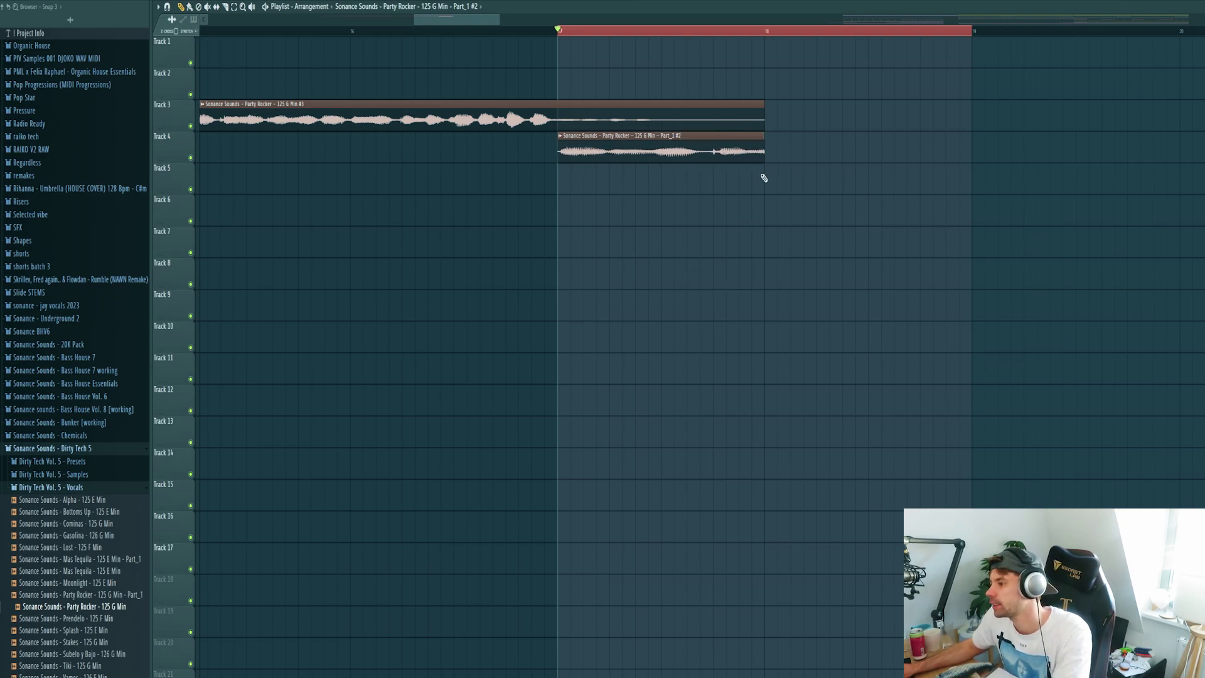
{"action": "right_click", "coordinate": [190, 157]}
{"action": "key", "text": "space"}
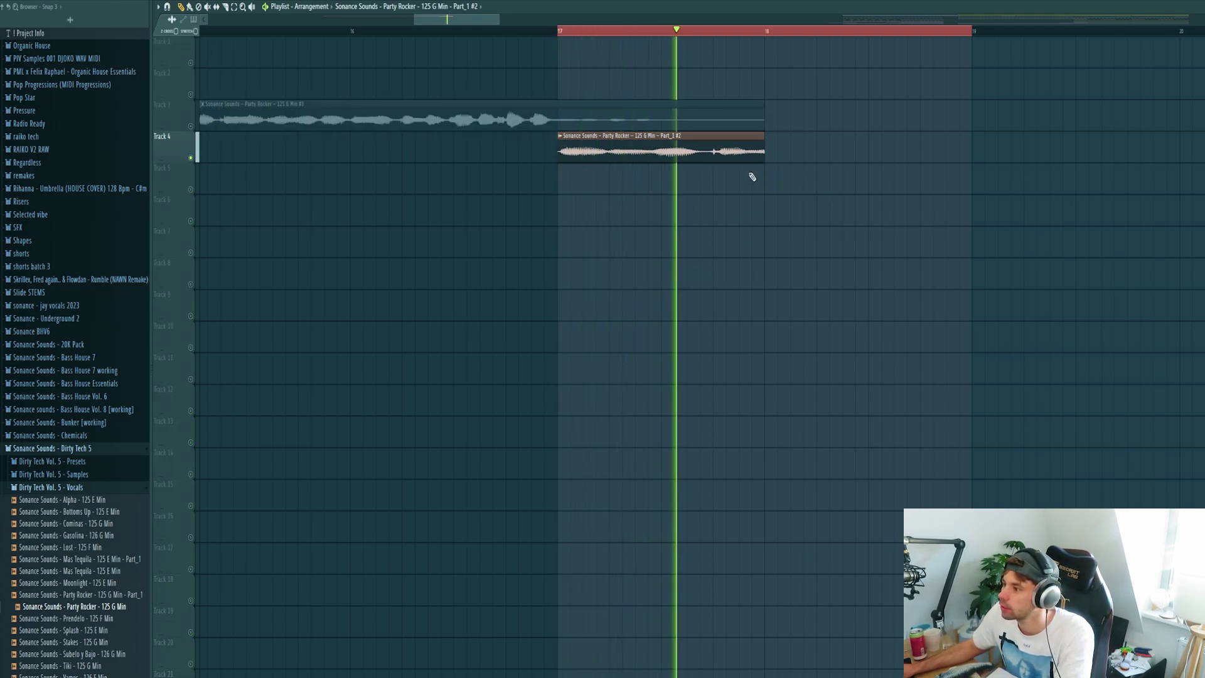
Set the vocal chop's declicking mode to Generic (bleeding), trim its end slightly before bar 18, and play it back.
{"action": "double_click", "coordinate": [694, 156]}
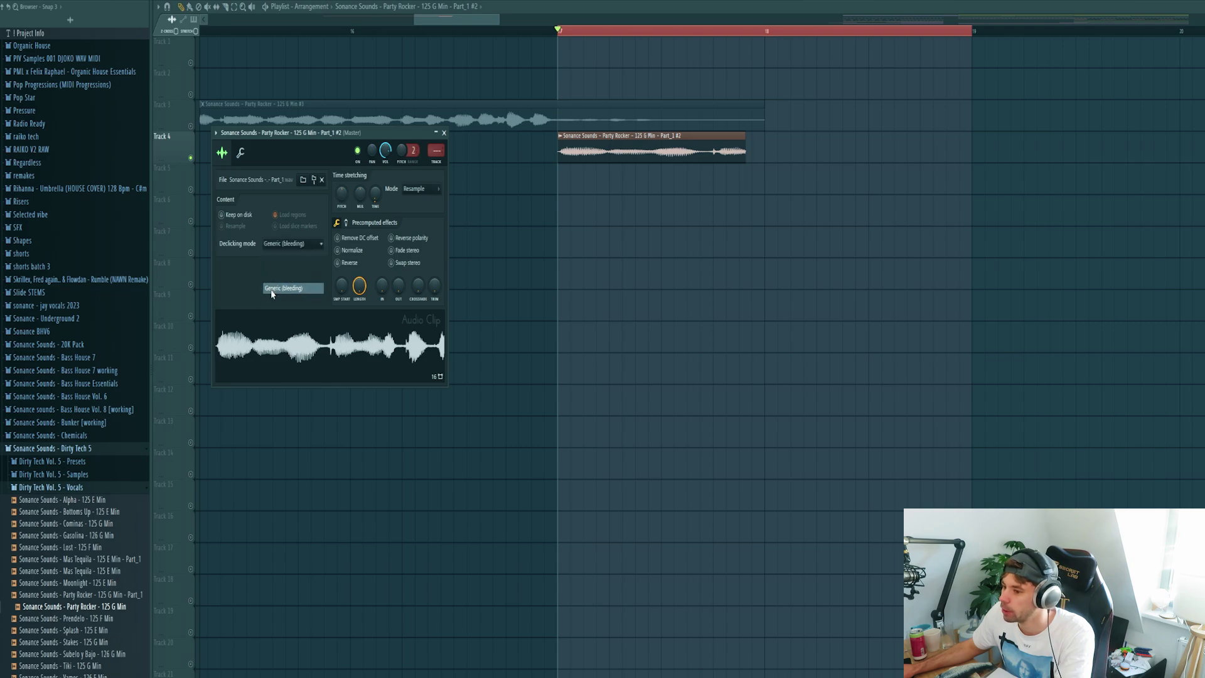
{"action": "left_click", "coordinate": [272, 290]}
{"action": "key", "text": "Escape"}
{"action": "key", "text": "space"}
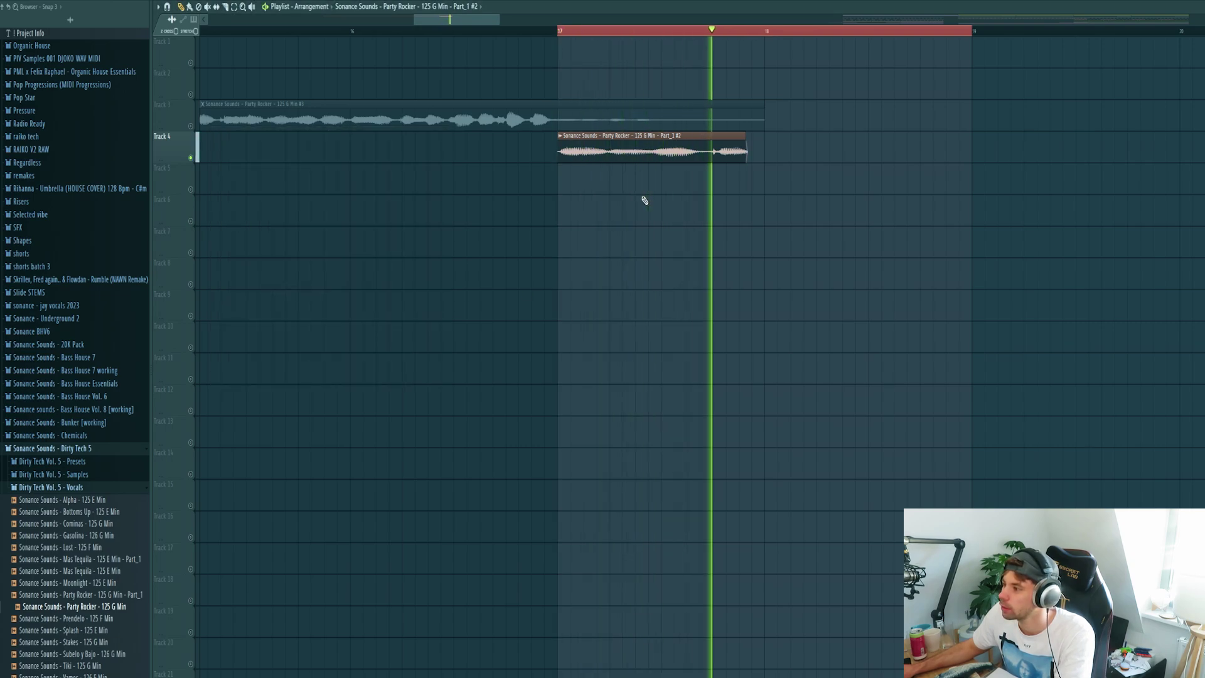
{"action": "key", "text": "space"}
Set the vocal chop's time-stretching mode to Auto, adjust its stretch pitch, and play it back.
{"action": "double_click", "coordinate": [619, 146]}
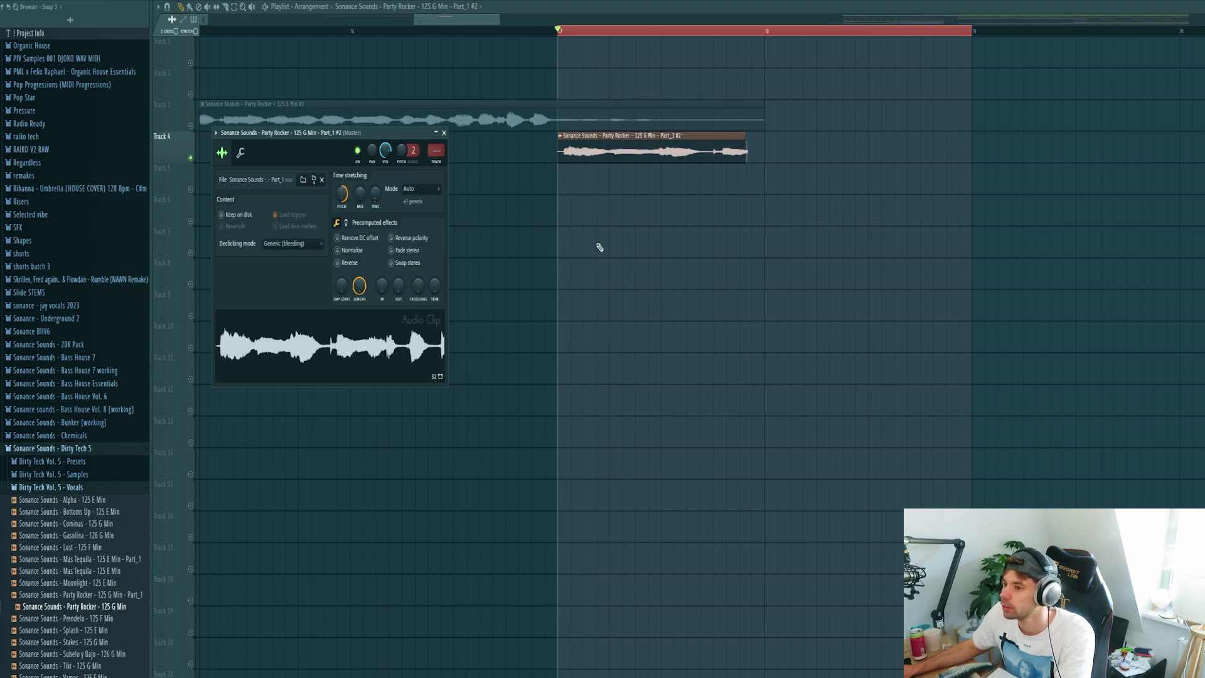
{"action": "key", "text": "Escape"}
{"action": "key", "text": "space"}
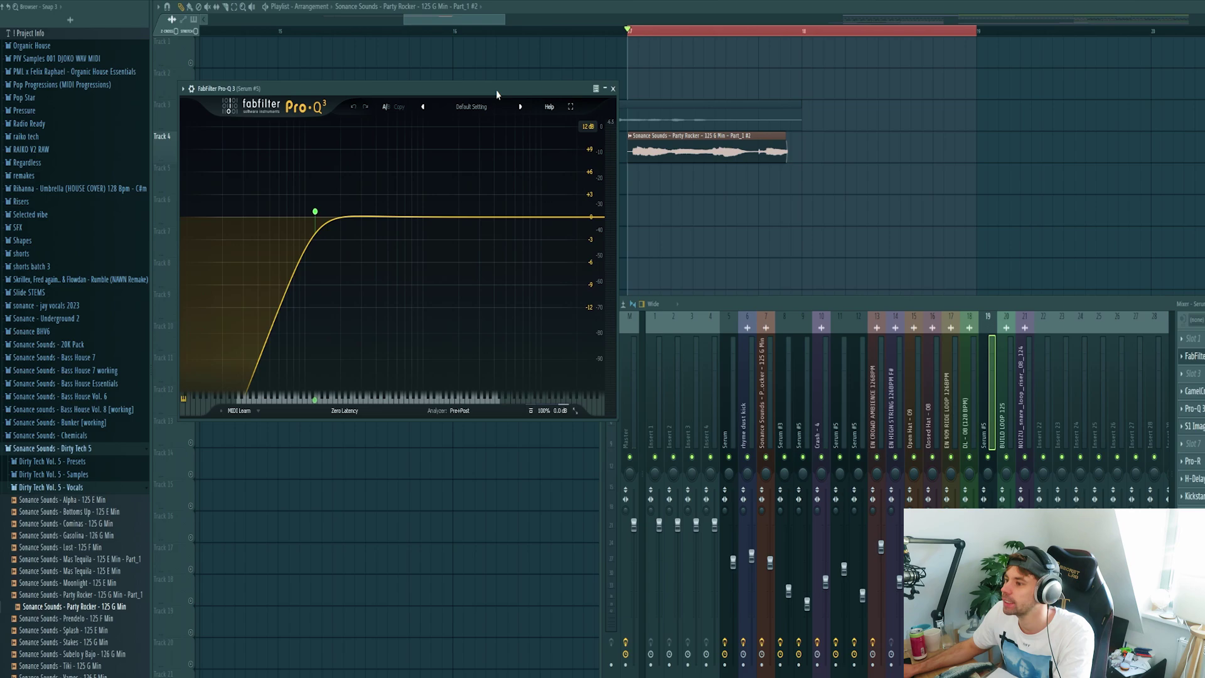
Listen to the vocal chop while examining the first Pro-Q 3, the CamelCrusher and the second Pro-Q 3 on its mixer channel.
{"action": "left_click_drag", "start_coordinate": [496, 89], "coordinate": [819, 192]}
{"action": "key", "text": "space"}
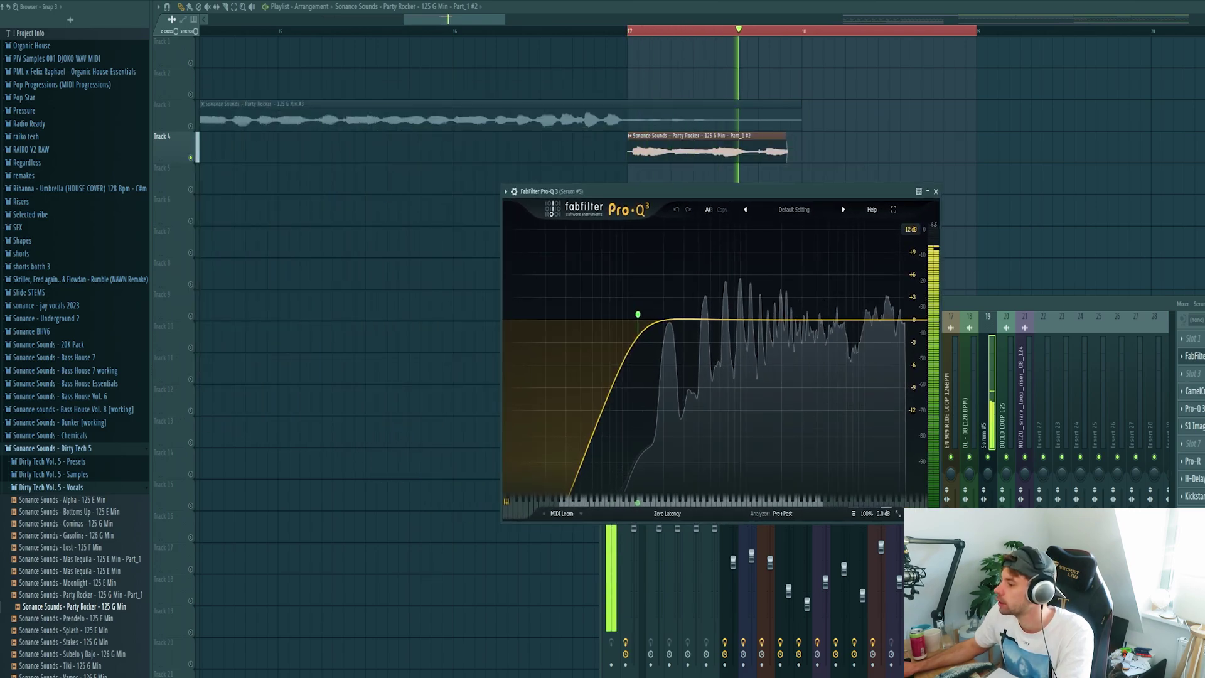
{"action": "key", "text": "space"}
{"action": "left_click", "coordinate": [1193, 390]}
{"action": "left_click_drag", "start_coordinate": [229, 109], "coordinate": [699, 177]}
{"action": "key", "text": "space"}
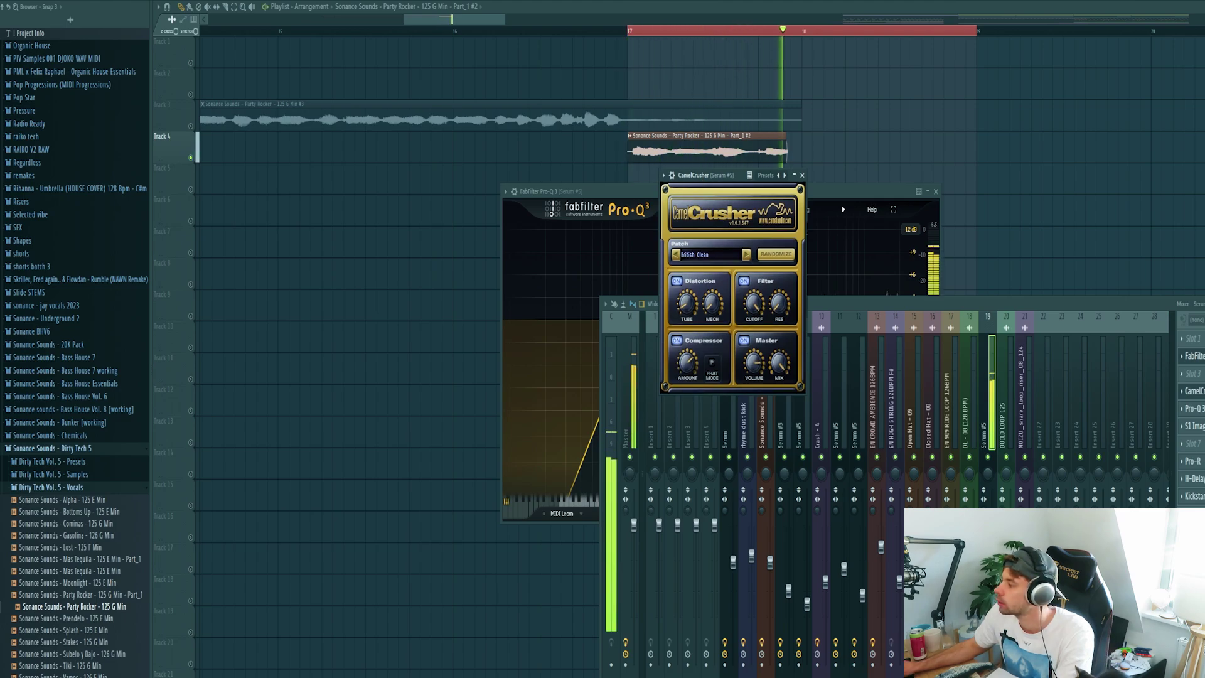
{"action": "key", "text": "space"}
{"action": "left_click", "coordinate": [1193, 408]}
{"action": "left_click_drag", "start_coordinate": [737, 151], "coordinate": [697, 156]}
{"action": "key", "text": "space"}
{"action": "key", "text": "space"}
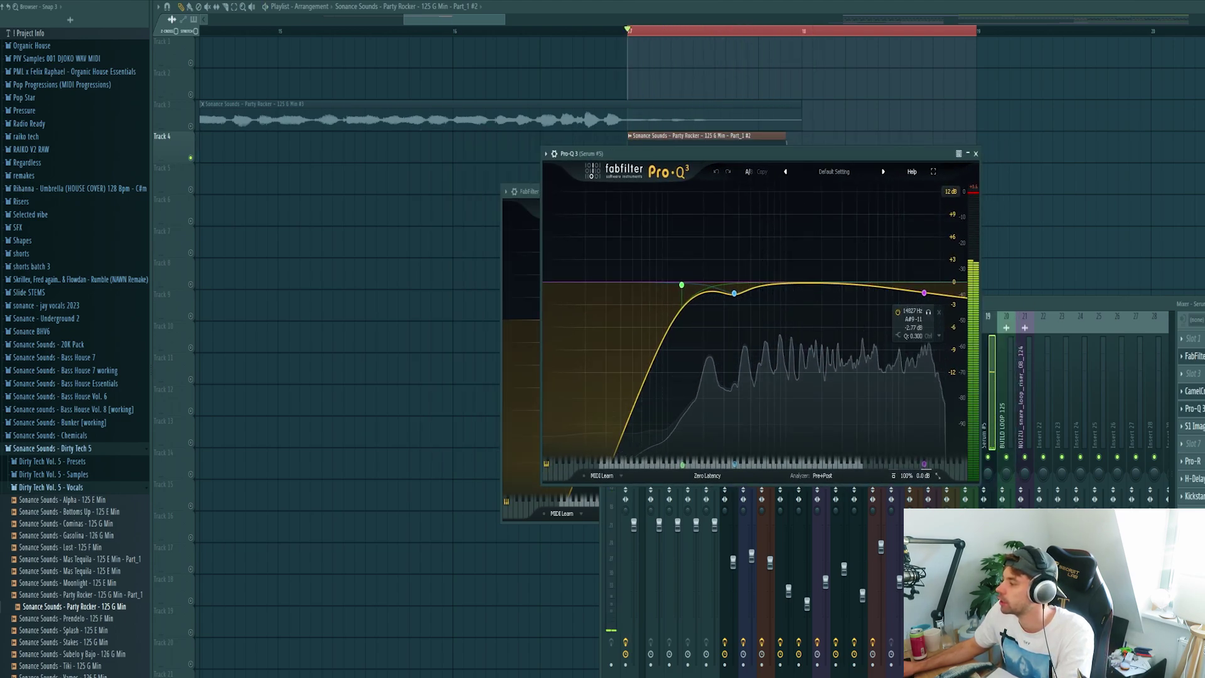
Examine the S1 Imager, Pro-R, H-Delay and Kickstart effects on the vocal chop's mixer channel.
{"action": "left_click", "coordinate": [1193, 425]}
{"action": "key", "text": "F2"}
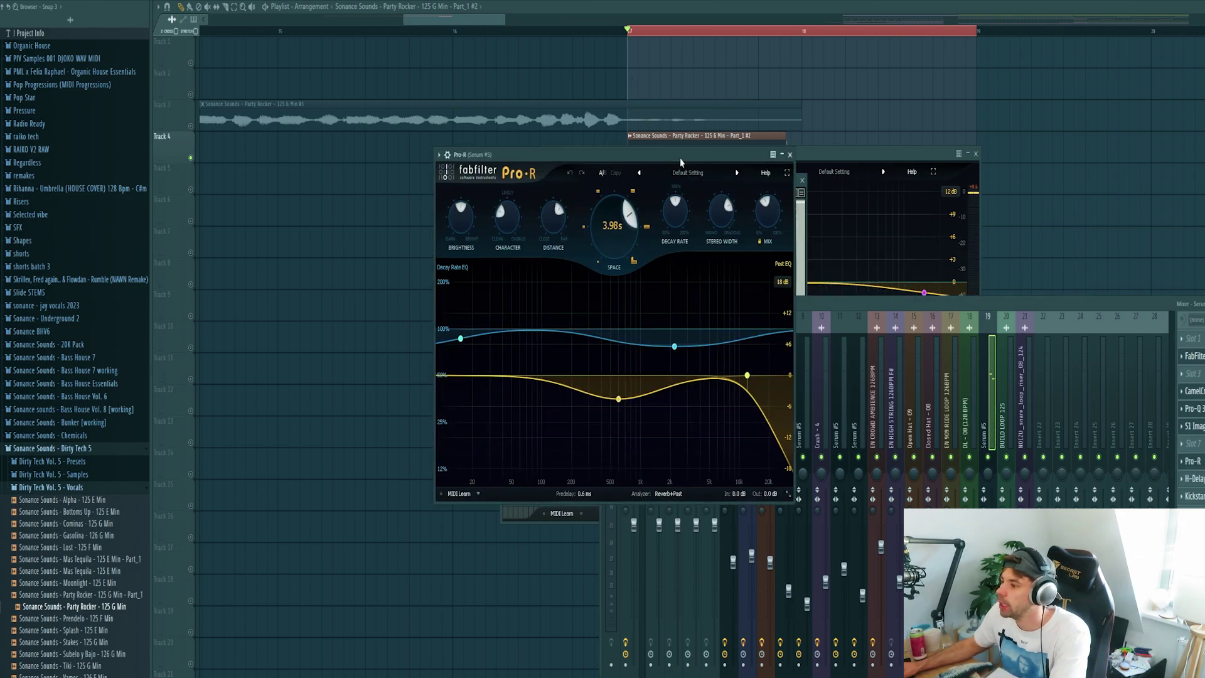
{"action": "left_click_drag", "start_coordinate": [680, 156], "coordinate": [724, 152]}
{"action": "key", "text": "space"}
{"action": "key", "text": "space"}
{"action": "left_click", "coordinate": [1191, 478]}
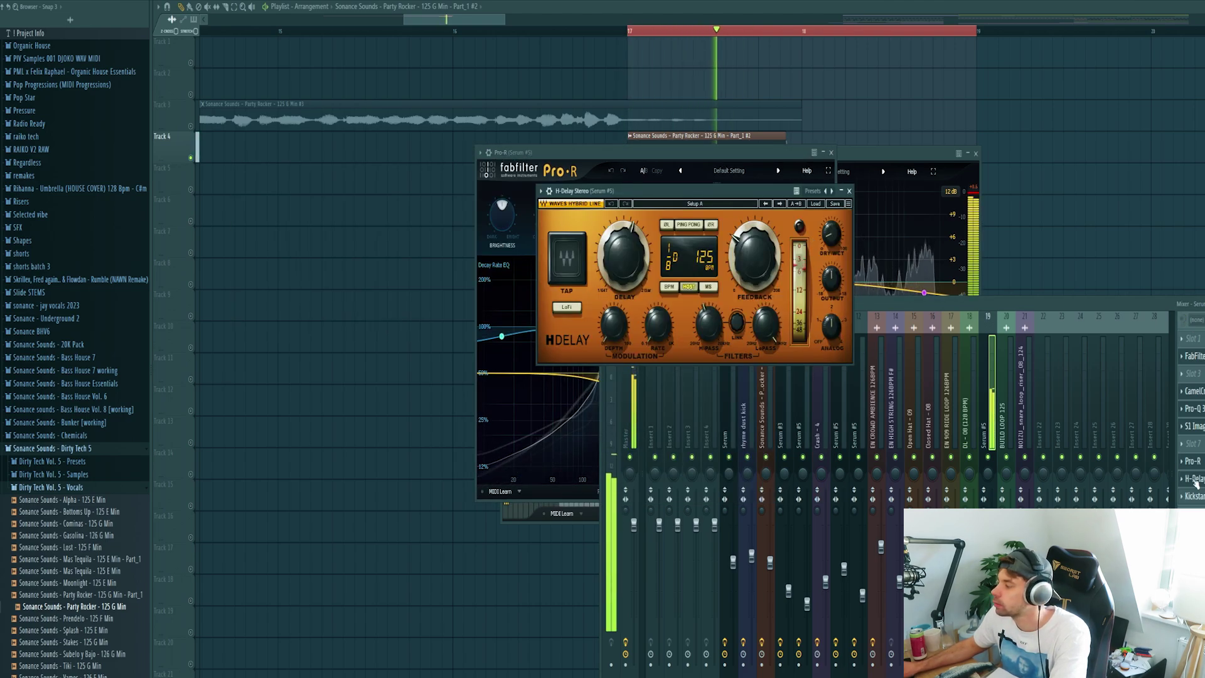
{"action": "left_click", "coordinate": [1191, 496]}
Add Gross Beat to the empty effect slot between S1 Imager and Pro-R on the vocal chop's mixer channel.
{"action": "left_click", "coordinate": [1183, 443]}
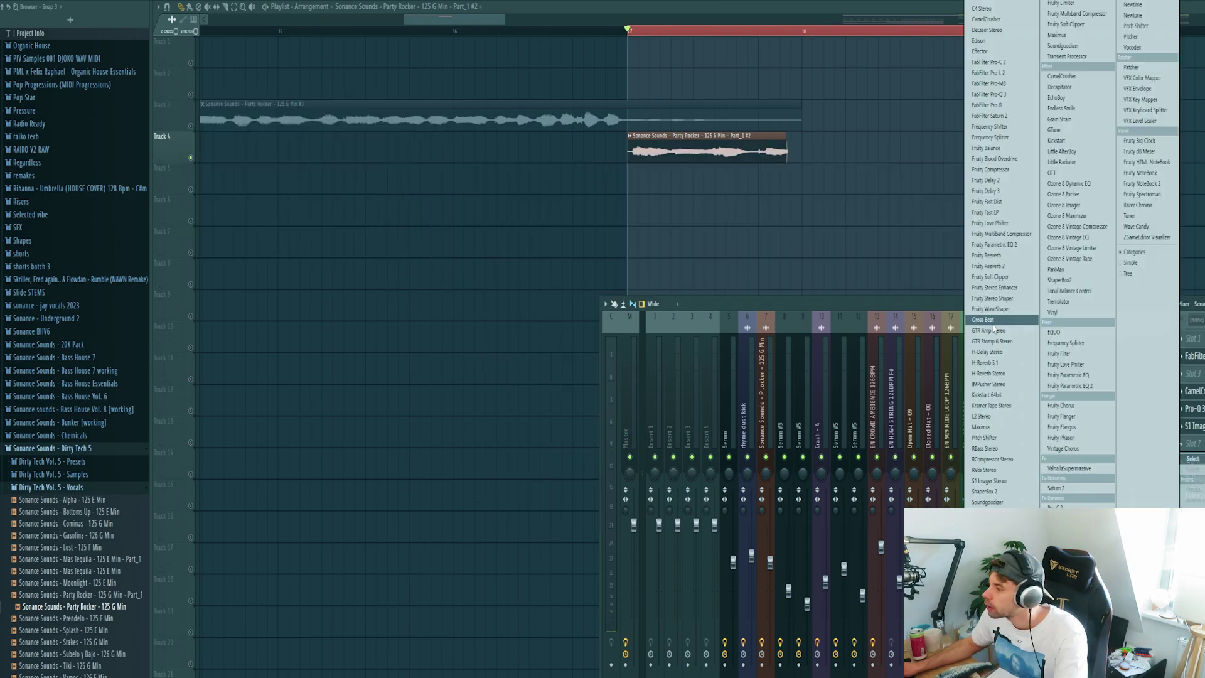
{"action": "left_click", "coordinate": [994, 322]}
{"action": "left_click_drag", "start_coordinate": [995, 325], "coordinate": [988, 321]}
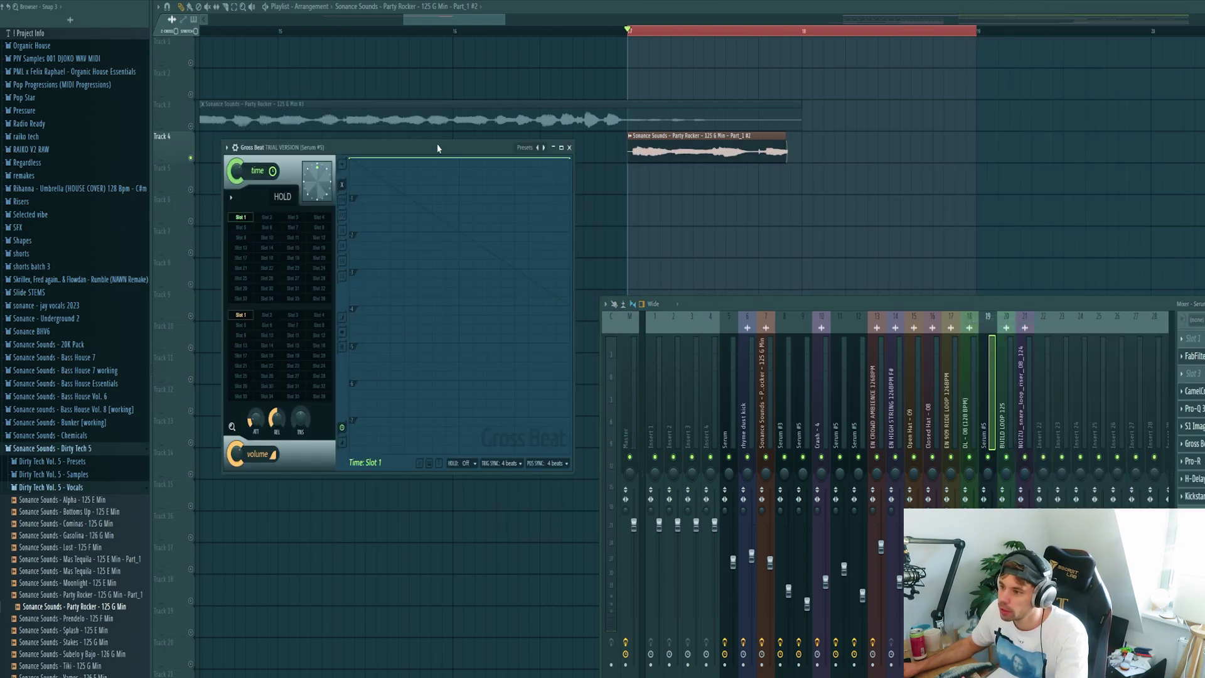
Load Gross Beat's Momentary preset and choose the Trance Gt 1 volume pattern.
{"action": "left_click_drag", "start_coordinate": [438, 149], "coordinate": [773, 253]}
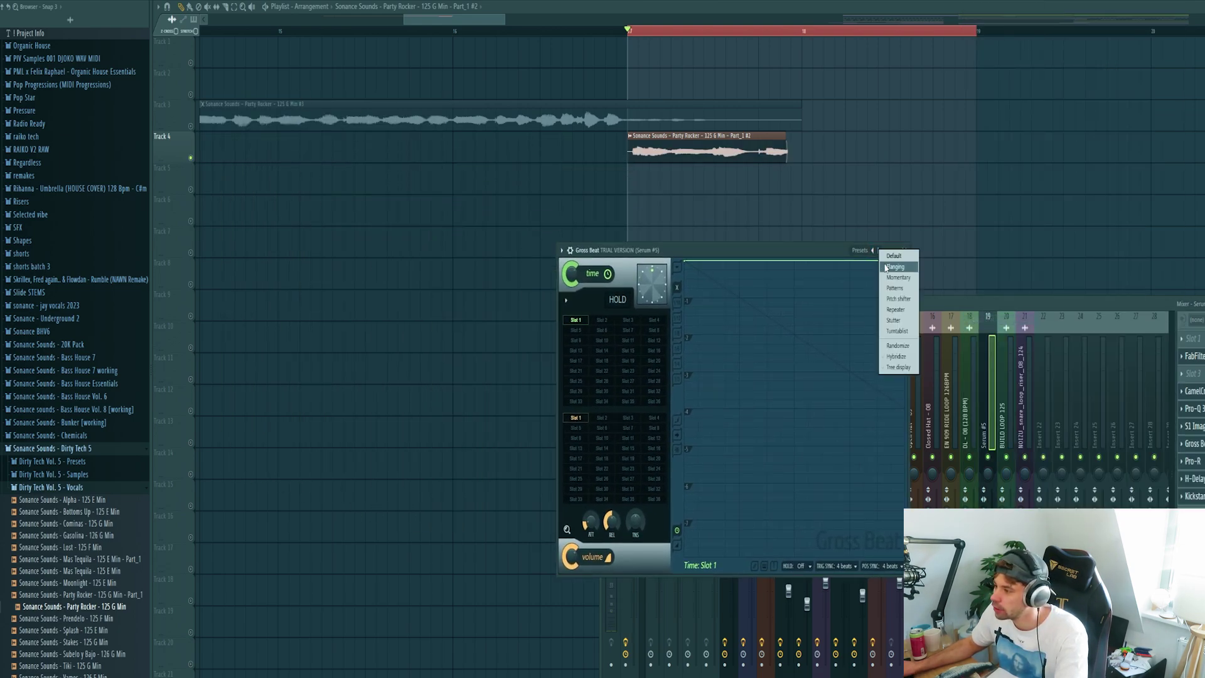
{"action": "left_click", "coordinate": [898, 277]}
{"action": "left_click", "coordinate": [575, 439]}
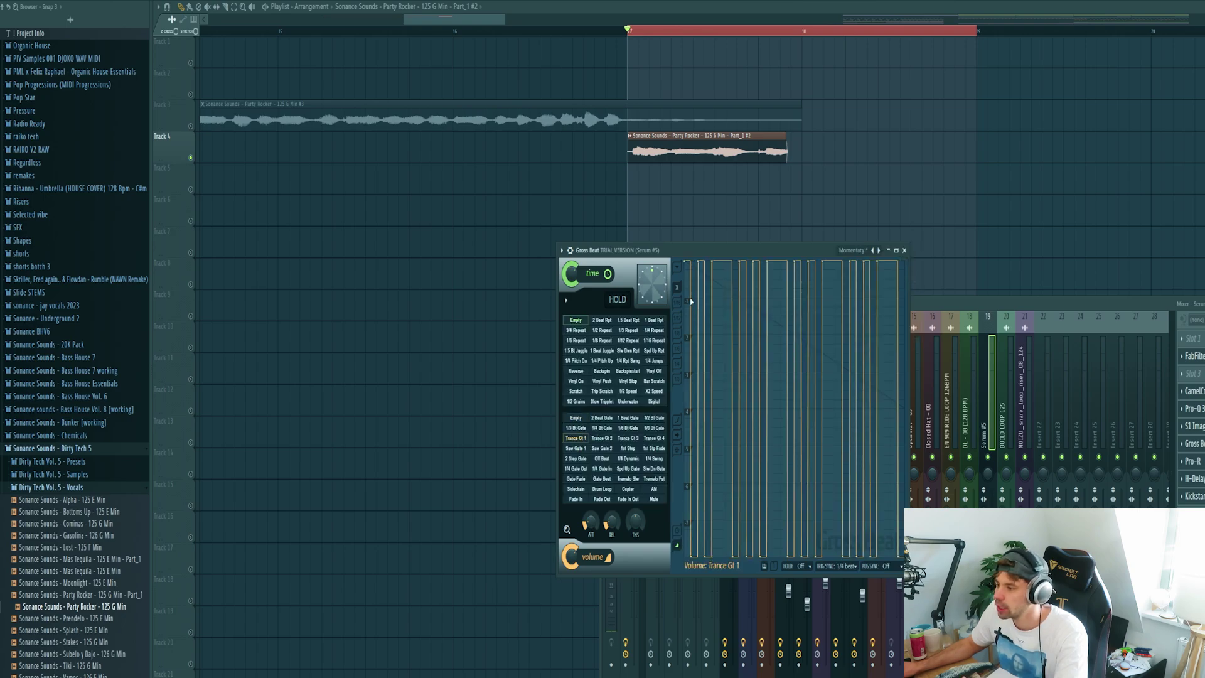
{"action": "left_click_drag", "start_coordinate": [701, 249], "coordinate": [737, 255]}
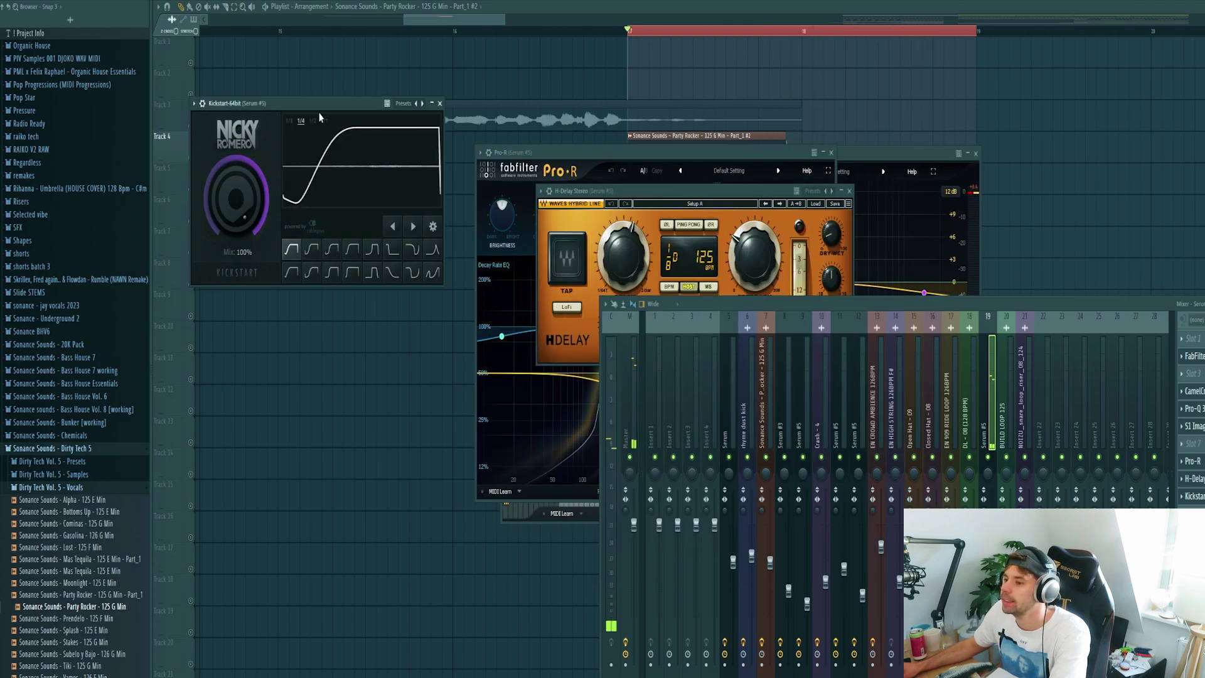
Check the Kickstart sidechain effect on the vocal chop and close all plug-in windows.
{"action": "left_click_drag", "start_coordinate": [436, 131], "coordinate": [912, 257]}
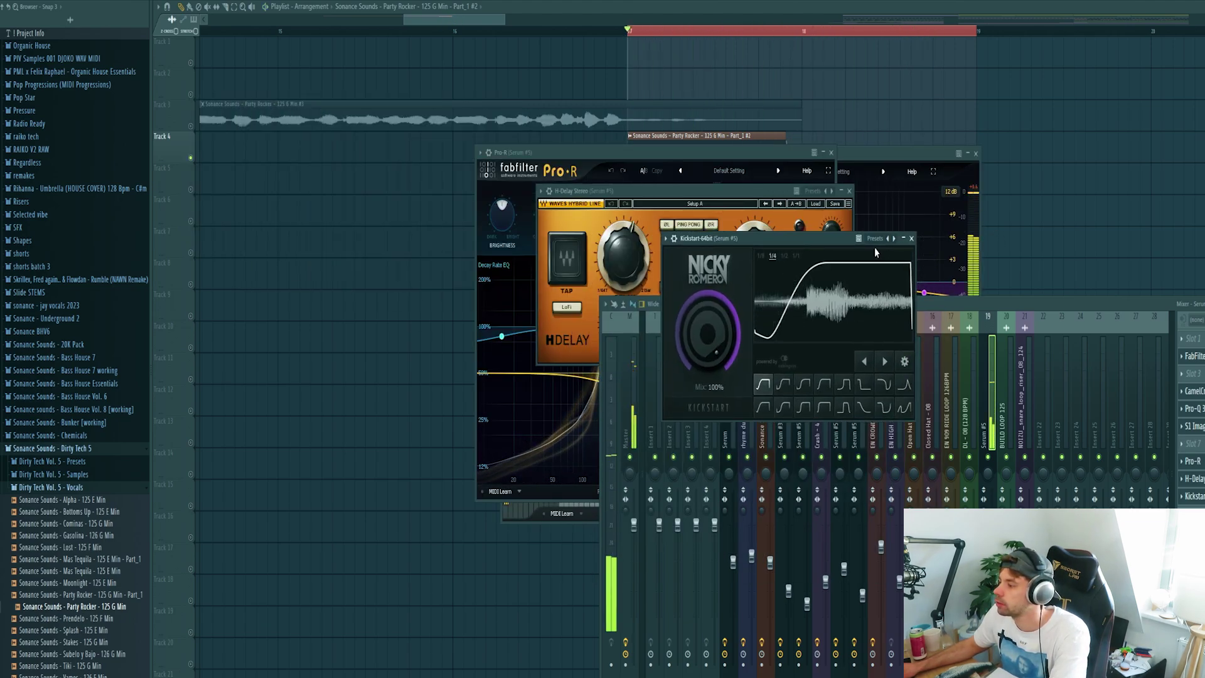
{"action": "key", "text": "F12"}
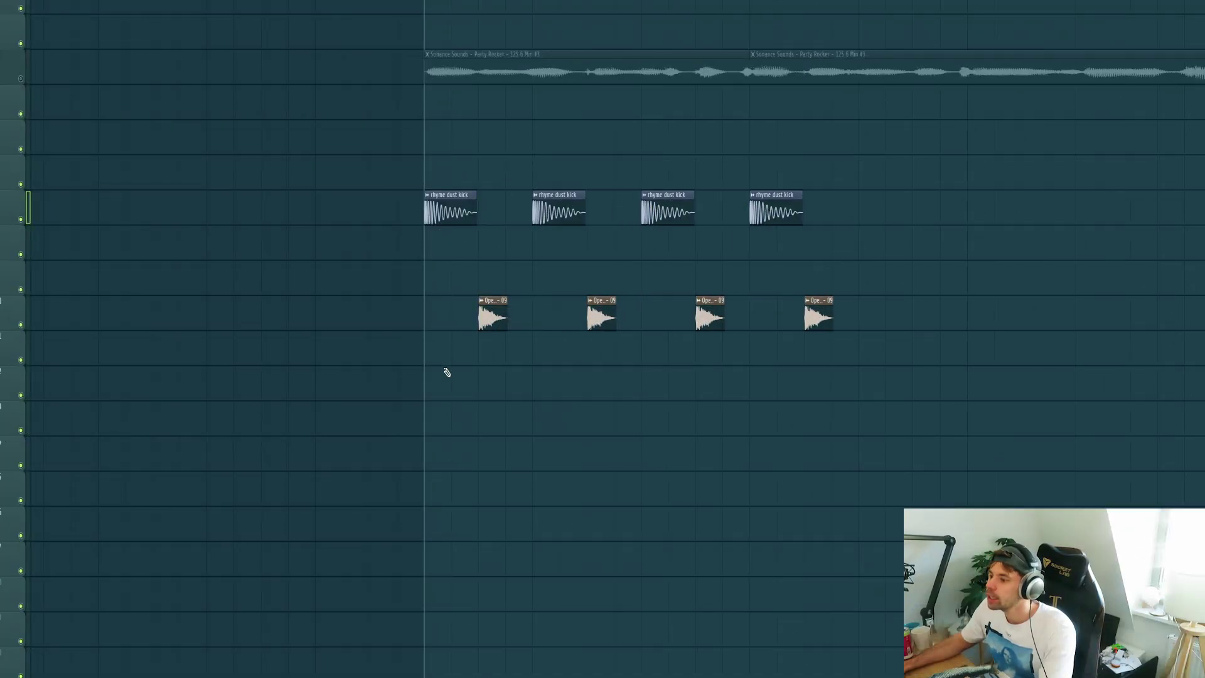
Place three closed hats between the kicks and open hats on Track 11, shift them slightly late off the grid, and play the beat.
{"action": "scroll", "coordinate": [447, 367], "scroll_direction": "up", "scroll_amount": 2}
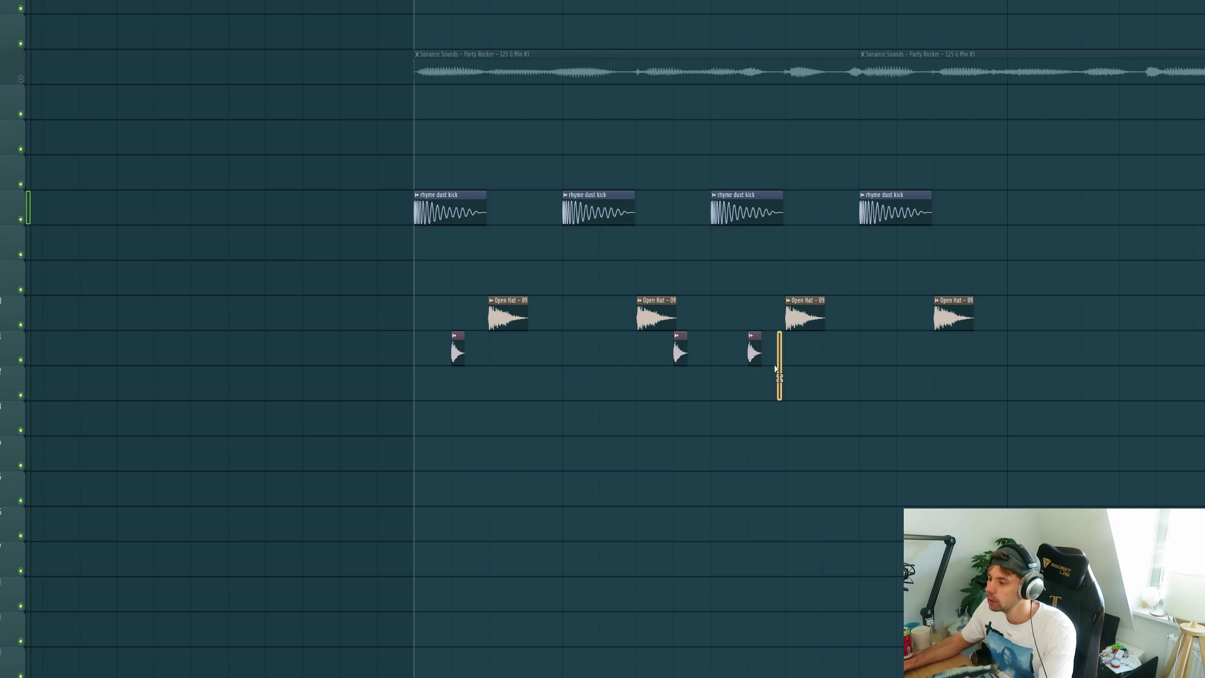
{"action": "left_click_drag", "start_coordinate": [752, 368], "coordinate": [434, 363]}
{"action": "scroll", "coordinate": [466, 353], "scroll_direction": "up", "scroll_amount": 3}
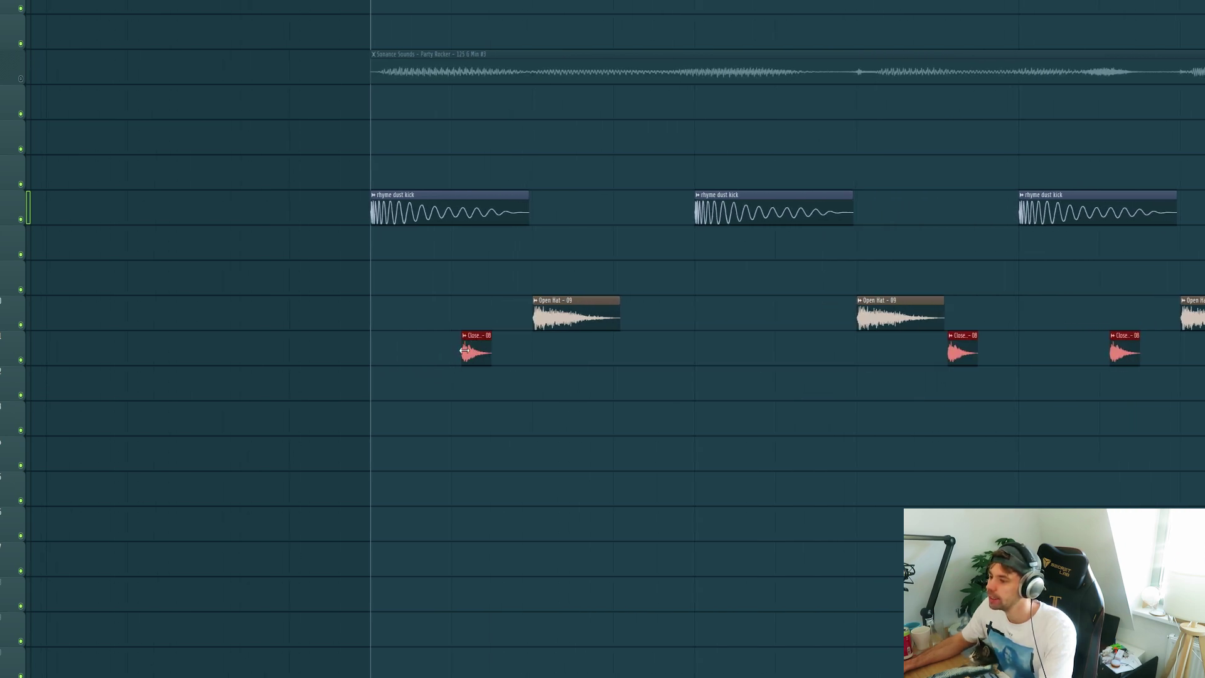
{"action": "scroll", "coordinate": [466, 432], "scroll_direction": "down", "scroll_amount": 3}
{"action": "key", "text": "space"}
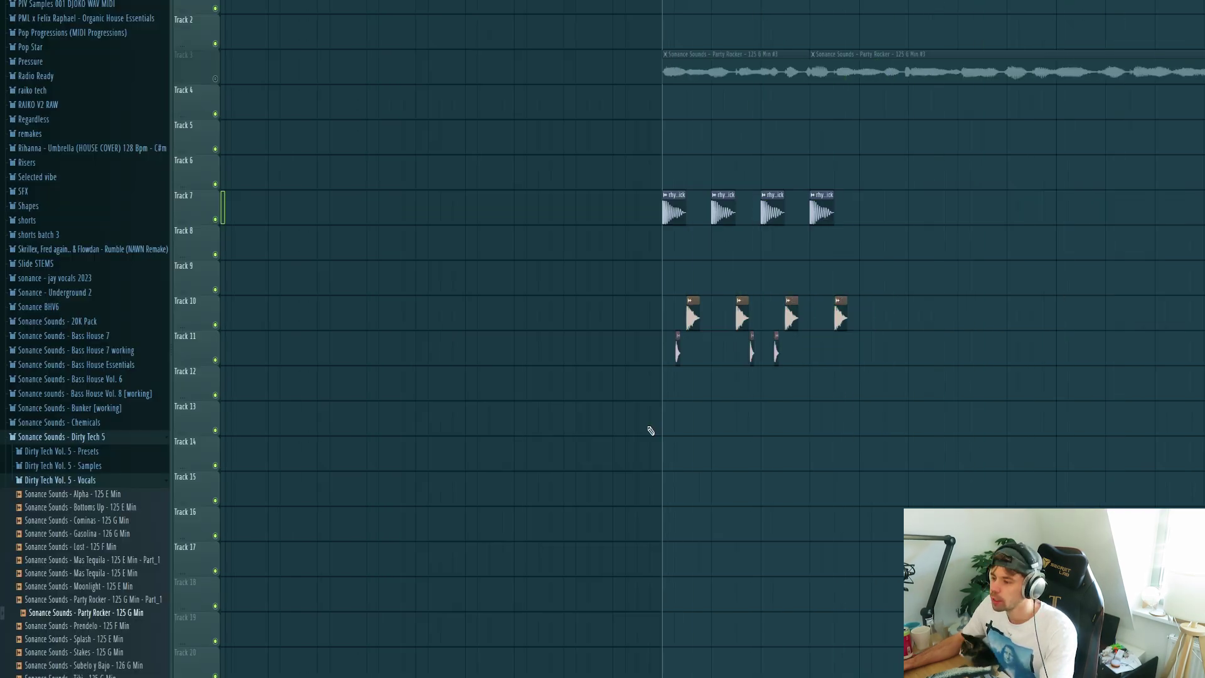
Place the DL - 08 (128 BPM) drum loop from the Dirty Tech Vol. 5 samples on Track 12, aligned with the first kick.
{"action": "scroll", "coordinate": [648, 426], "scroll_direction": "down", "scroll_amount": 1}
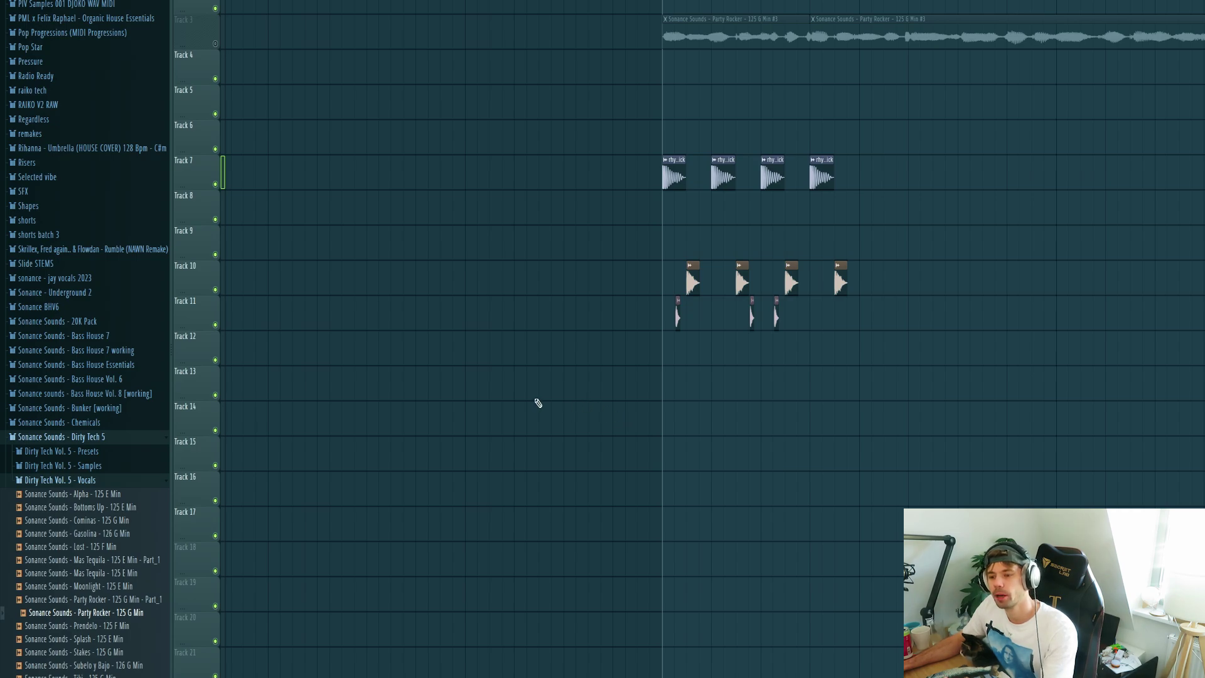
{"action": "left_click", "coordinate": [62, 468]}
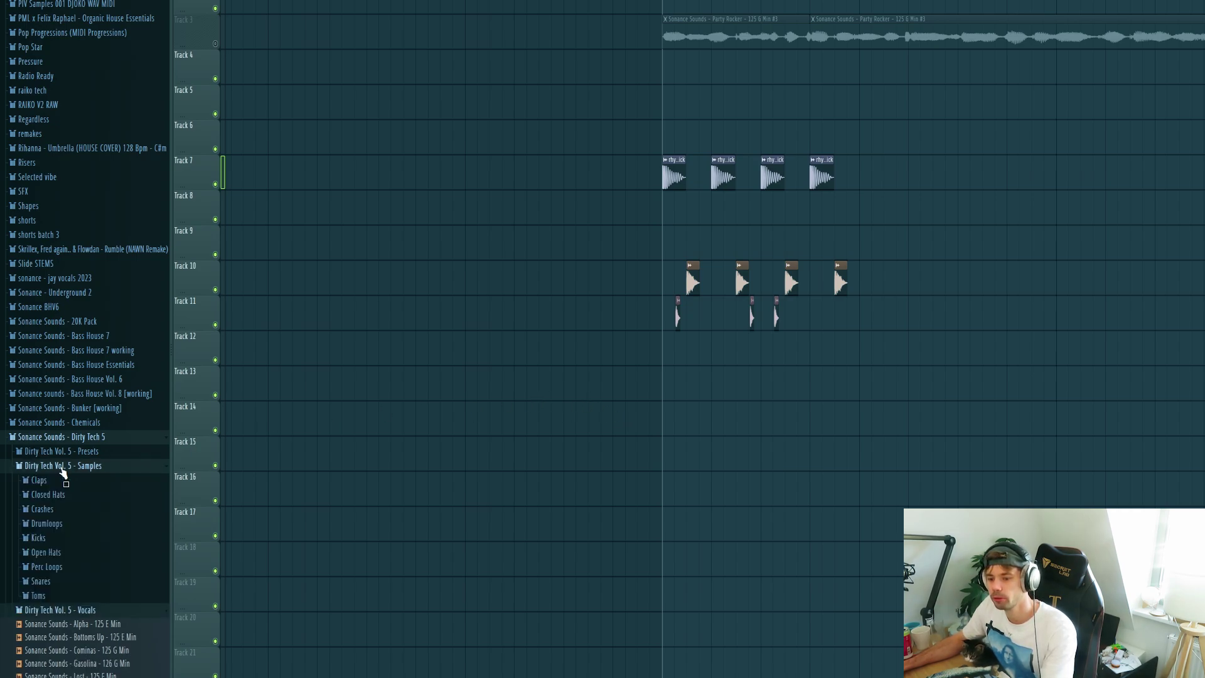
{"action": "left_click", "coordinate": [58, 524]}
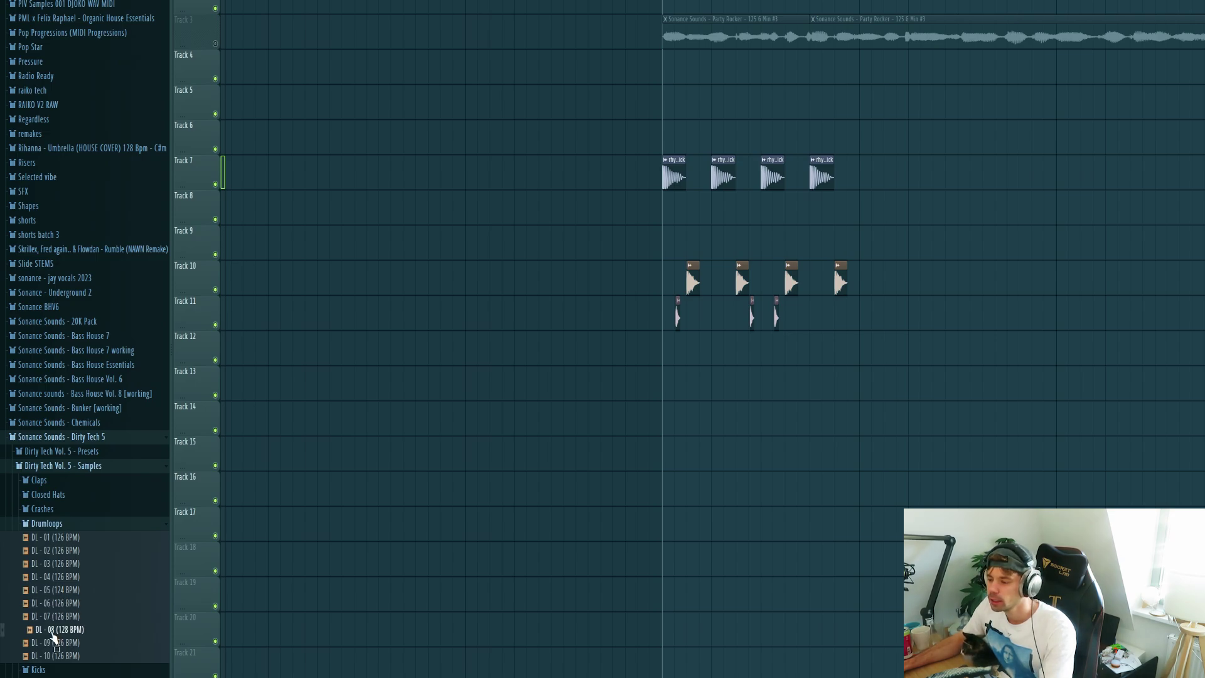
{"action": "left_click_drag", "start_coordinate": [54, 637], "coordinate": [665, 352]}
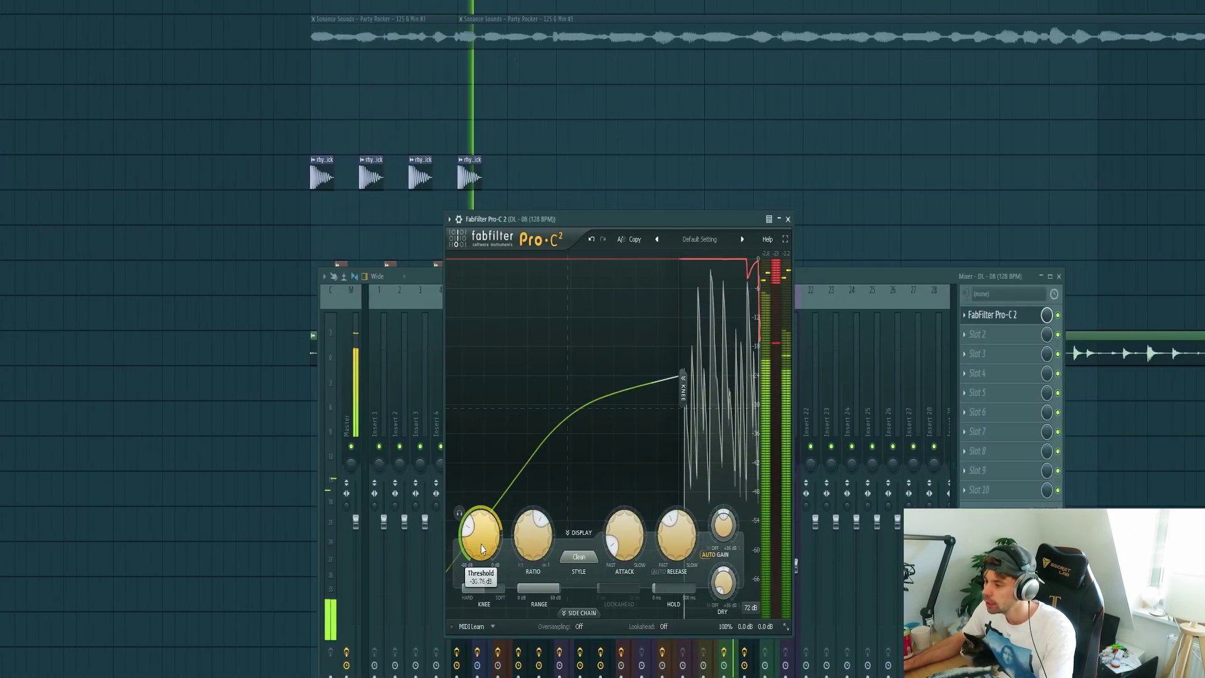
Lower the Pro-C 2 compressor's threshold on the DL - 08 drum loop during playback, and close the plug-in and mixer.
{"action": "scroll", "coordinate": [480, 544], "scroll_direction": "down", "scroll_amount": 2}
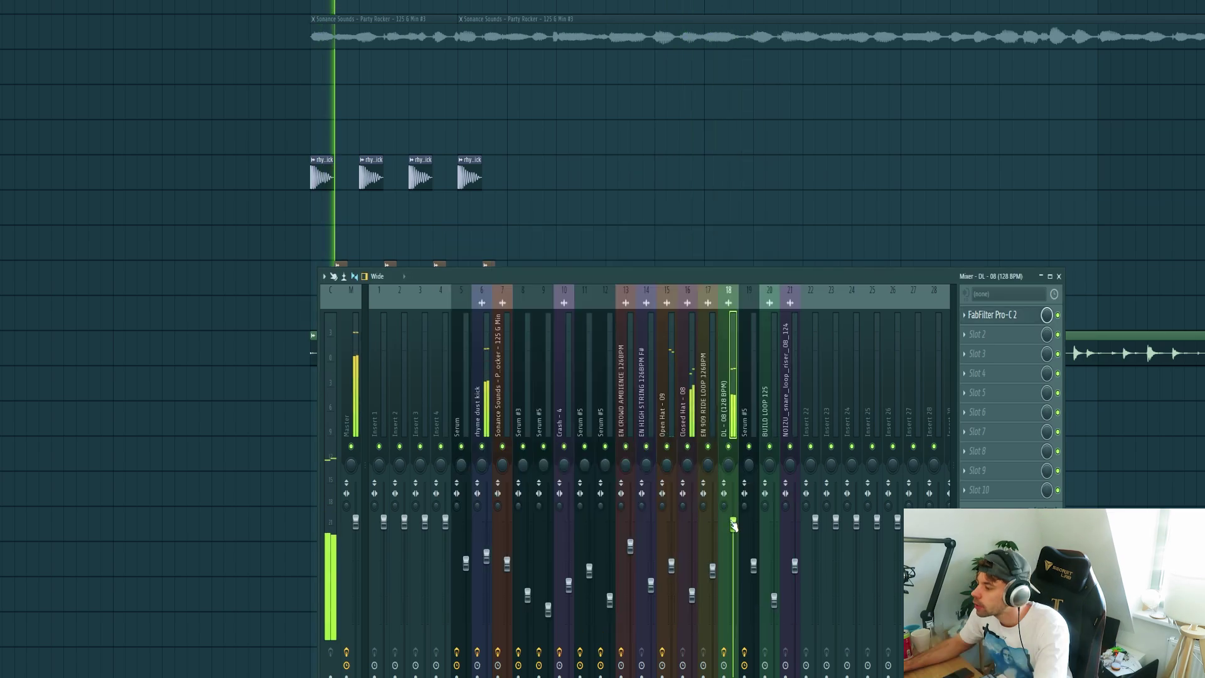
{"action": "scroll", "coordinate": [732, 522], "scroll_direction": "down", "scroll_amount": 6}
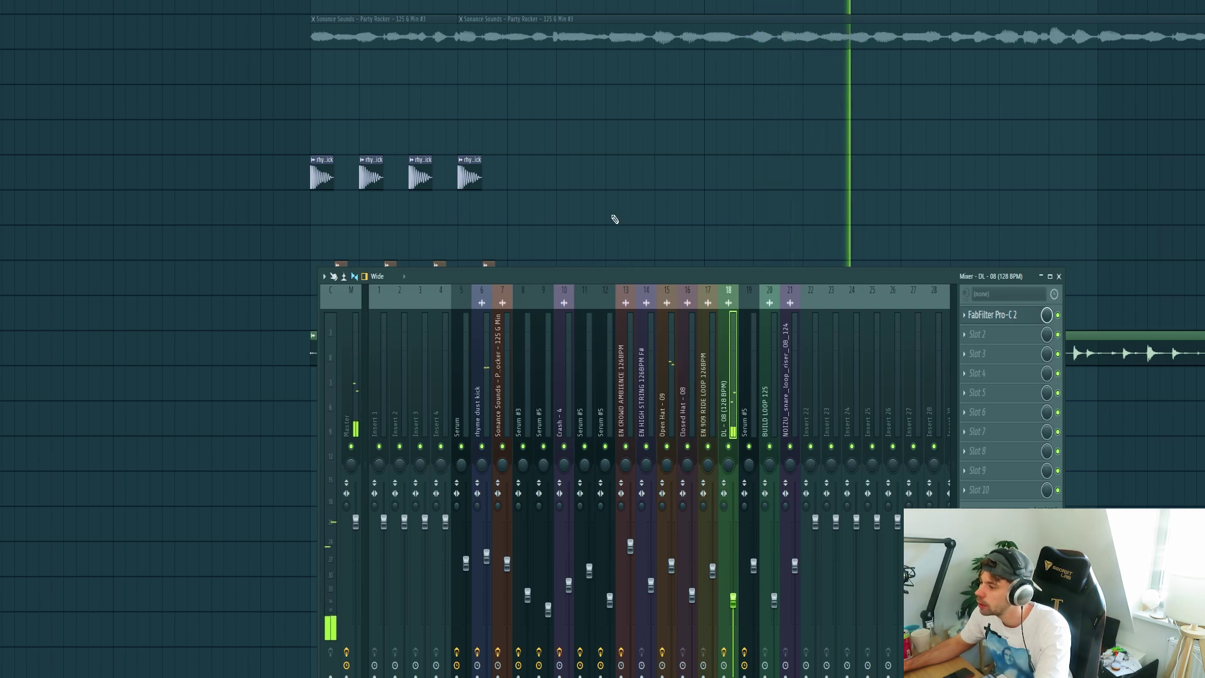
{"action": "key", "text": "F9"}
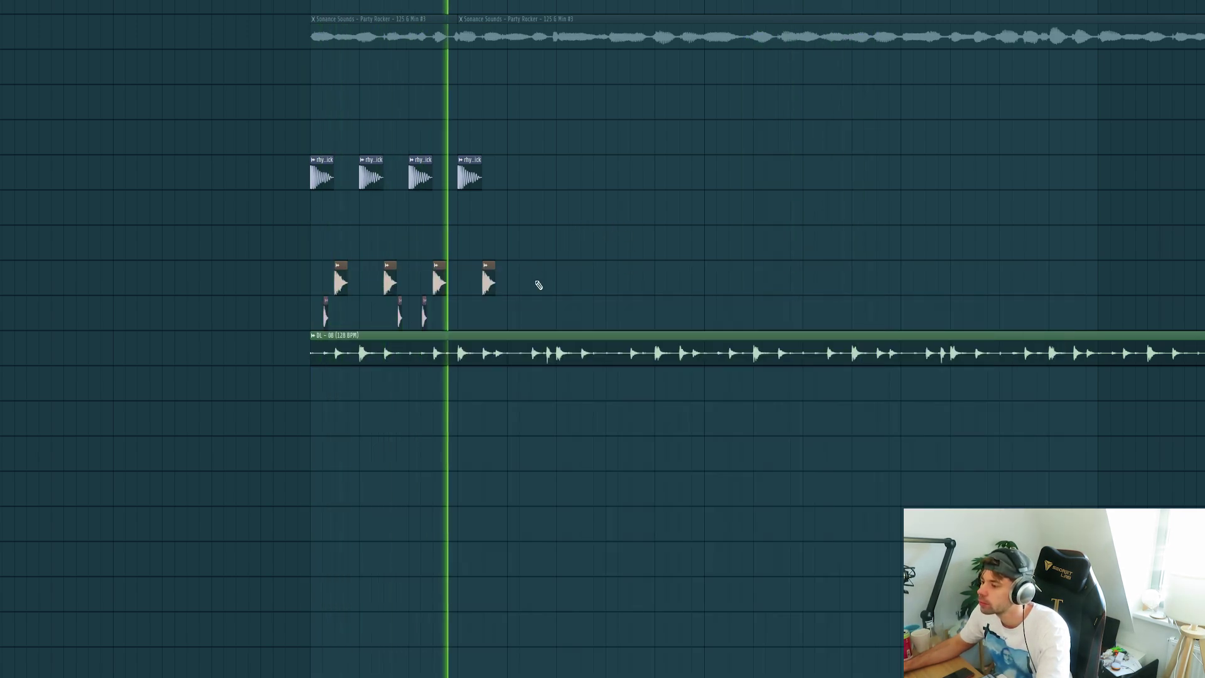
{"action": "key", "text": "space"}
Duplicate the kick, open hat and closed hat clips repeatedly to extend the one-bar groove to four bars.
{"action": "left_click_drag", "start_coordinate": [537, 329], "coordinate": [288, 153]}
{"action": "key", "text": "ctrl+b"}
{"action": "key", "text": "ctrl+b"}
{"action": "left_click_drag", "start_coordinate": [696, 189], "coordinate": [721, 189]}
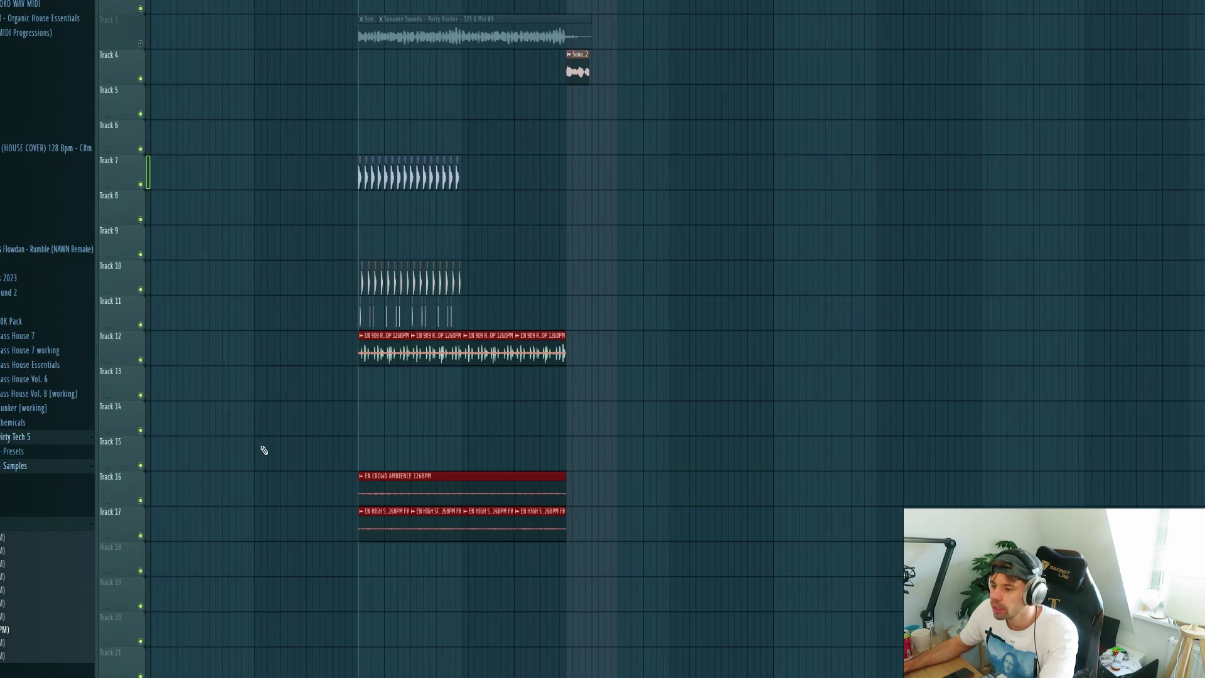
{"action": "scroll", "coordinate": [258, 463], "scroll_direction": "up", "scroll_amount": 4}
Arrange the 909 ride loop, crowd ambience and high string clips on Tracks 13 to 15, directly beneath the drum loop.
{"action": "key", "text": "shift+Down"}
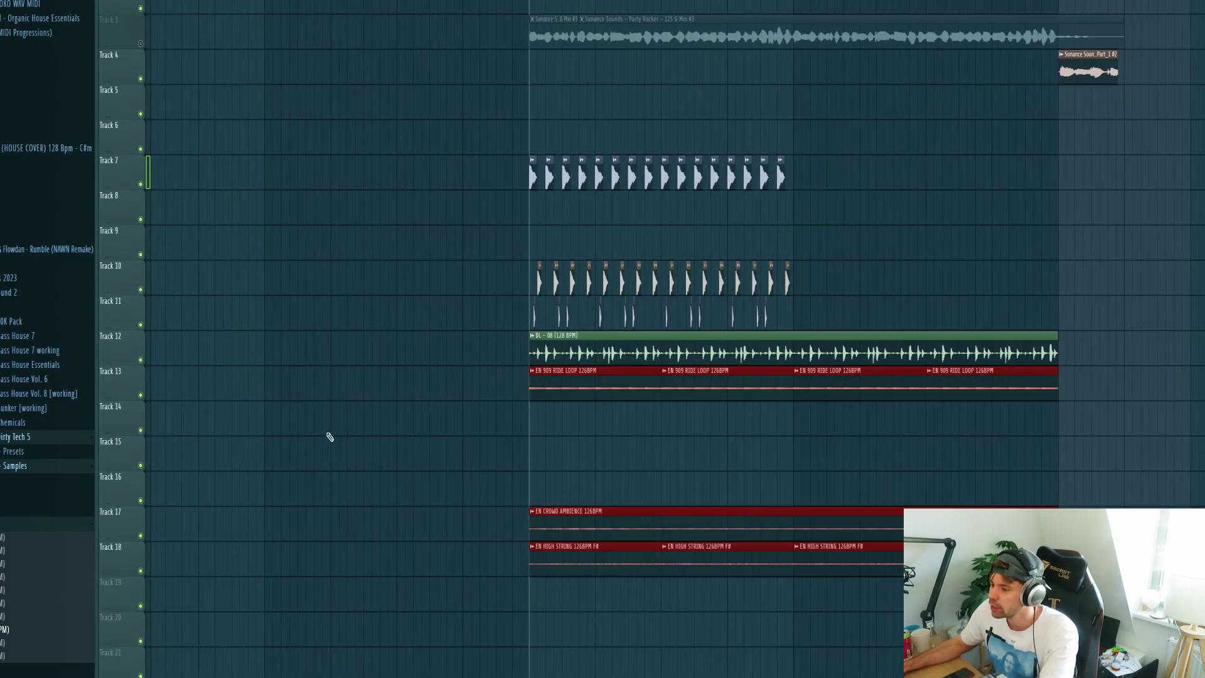
{"action": "left_click_drag", "start_coordinate": [408, 502], "coordinate": [1153, 559]}
{"action": "key", "text": "shift+Up"}
{"action": "key", "text": "shift+Up"}
{"action": "key", "text": "shift+Up"}
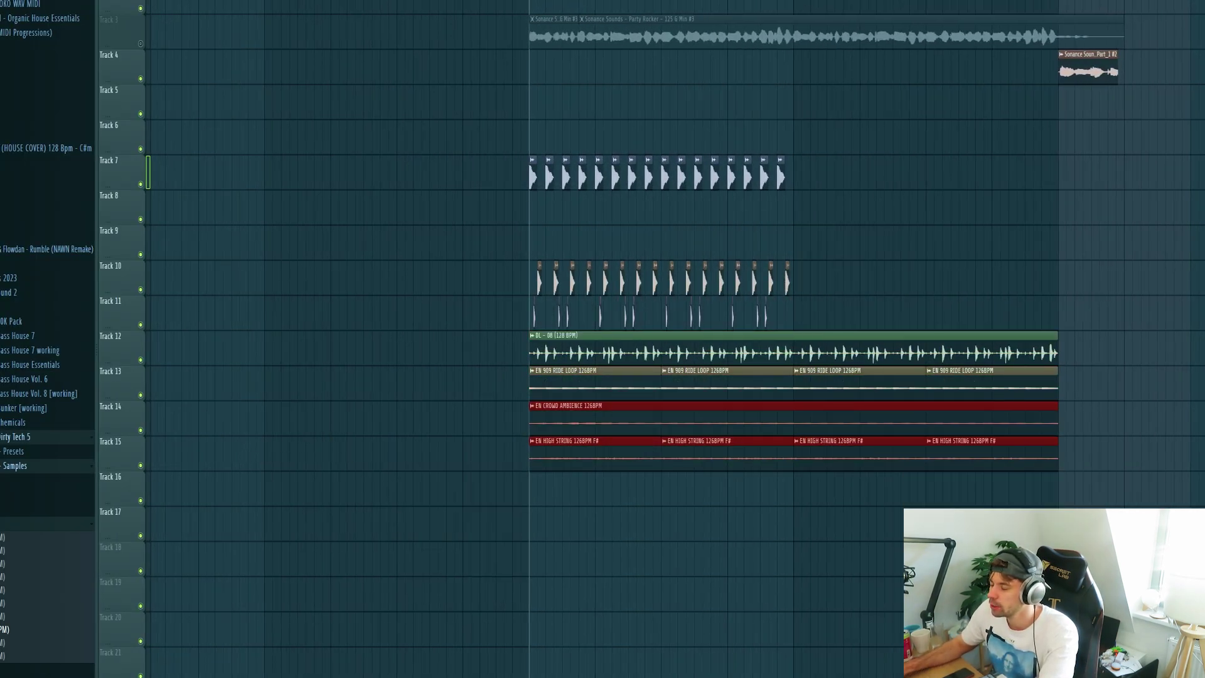
{"action": "key", "text": "ctrl+d"}
Duplicate the open and closed hats on Tracks 10 and 11 to fill the full length of the drum loop.
{"action": "scroll", "coordinate": [387, 406], "scroll_direction": "up", "scroll_amount": 3}
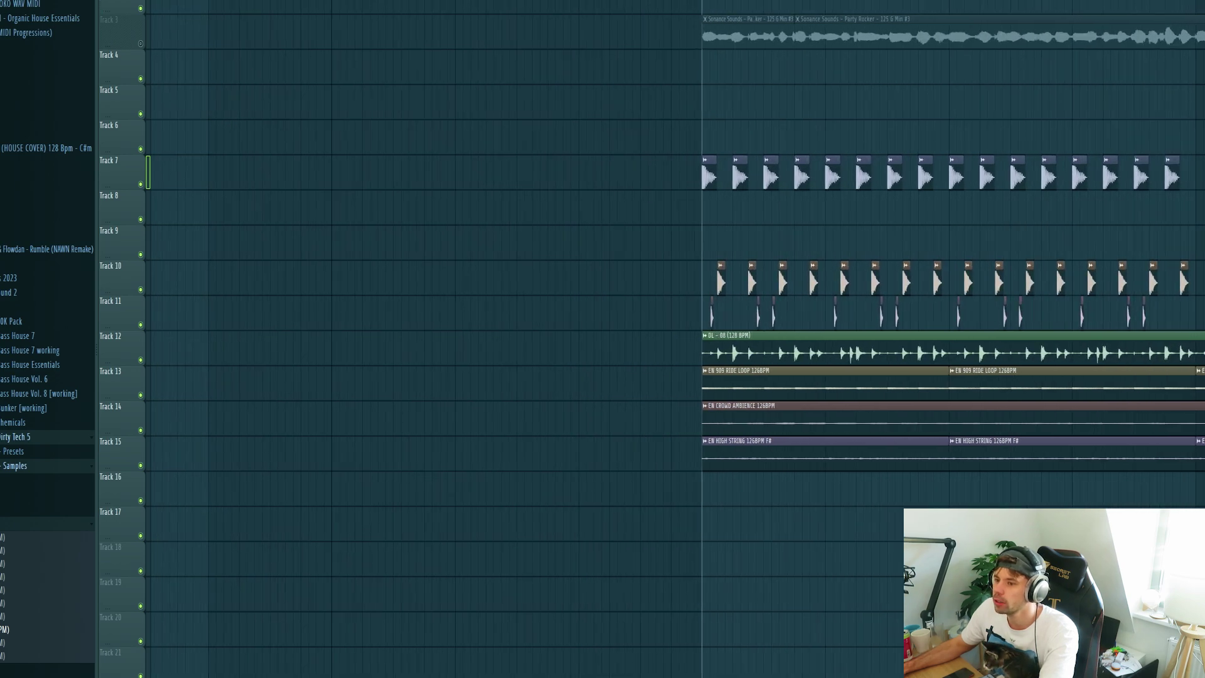
{"action": "right_click", "coordinate": [757, 386]}
{"action": "left_click_drag", "start_coordinate": [757, 386], "coordinate": [731, 439]}
{"action": "left_click_drag", "start_coordinate": [733, 451], "coordinate": [741, 451]}
{"action": "scroll", "coordinate": [337, 256], "scroll_direction": "down", "scroll_amount": 3}
{"action": "left_click_drag", "start_coordinate": [333, 226], "coordinate": [784, 330]}
{"action": "left_click_drag", "start_coordinate": [497, 337], "coordinate": [762, 338]}
{"action": "right_click", "coordinate": [762, 342]}
Duplicate the hats, drum loop, ride, crowd ambience and high string clips on Tracks 10 to 15 into the following section.
{"action": "left_click_drag", "start_coordinate": [1065, 503], "coordinate": [448, 289]}
{"action": "key", "text": "ctrl+b"}
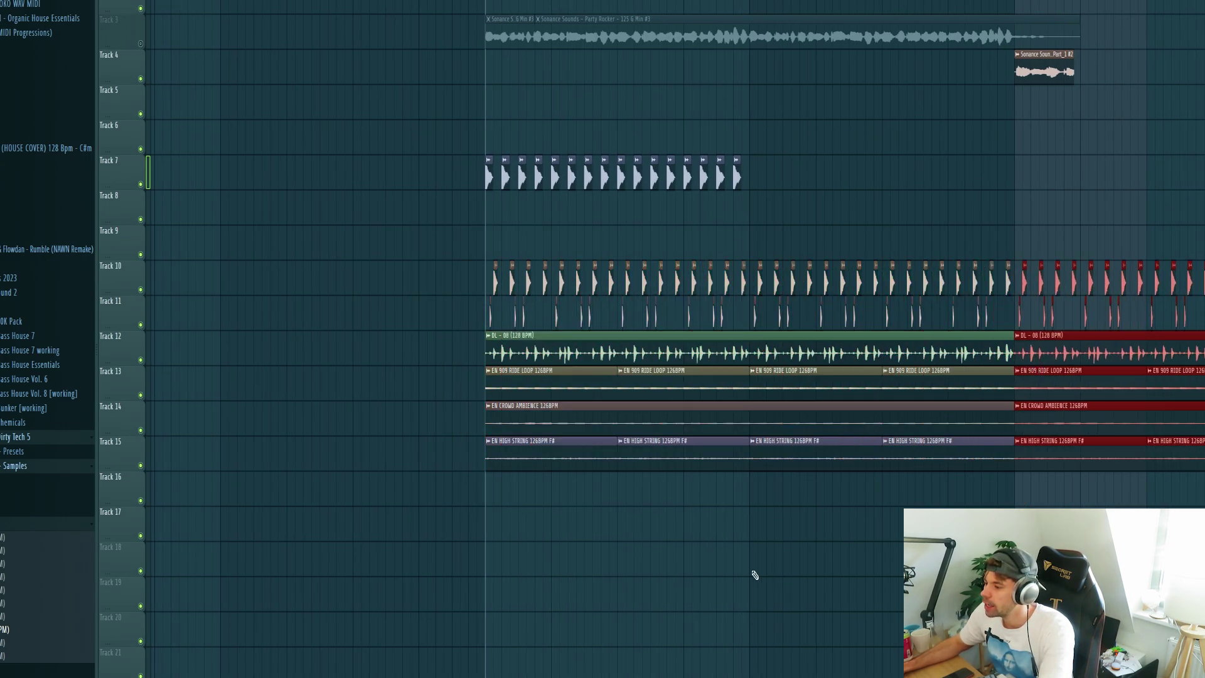
{"action": "key", "text": "ctrl+d"}
Delete the hats, loops, ambience and string clips on Tracks 10 to 15 from the first section, keeping the kicks.
{"action": "scroll", "coordinate": [431, 484], "scroll_direction": "down", "scroll_amount": 2}
{"action": "scroll", "coordinate": [431, 484], "scroll_direction": "up", "scroll_amount": 2}
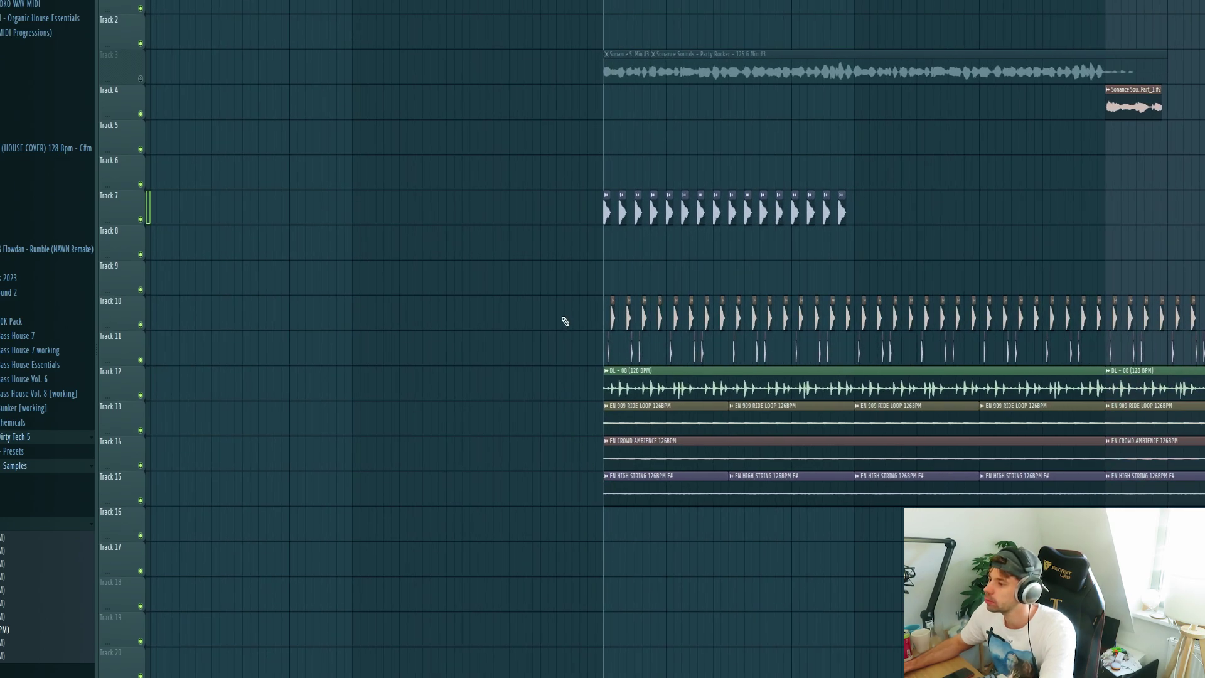
{"action": "mouse_move", "coordinate": [565, 321]}
{"action": "left_mouse_down"}
{"action": "mouse_move", "coordinate": [738, 308]}
{"action": "mouse_move", "coordinate": [1100, 323]}
{"action": "left_mouse_up"}
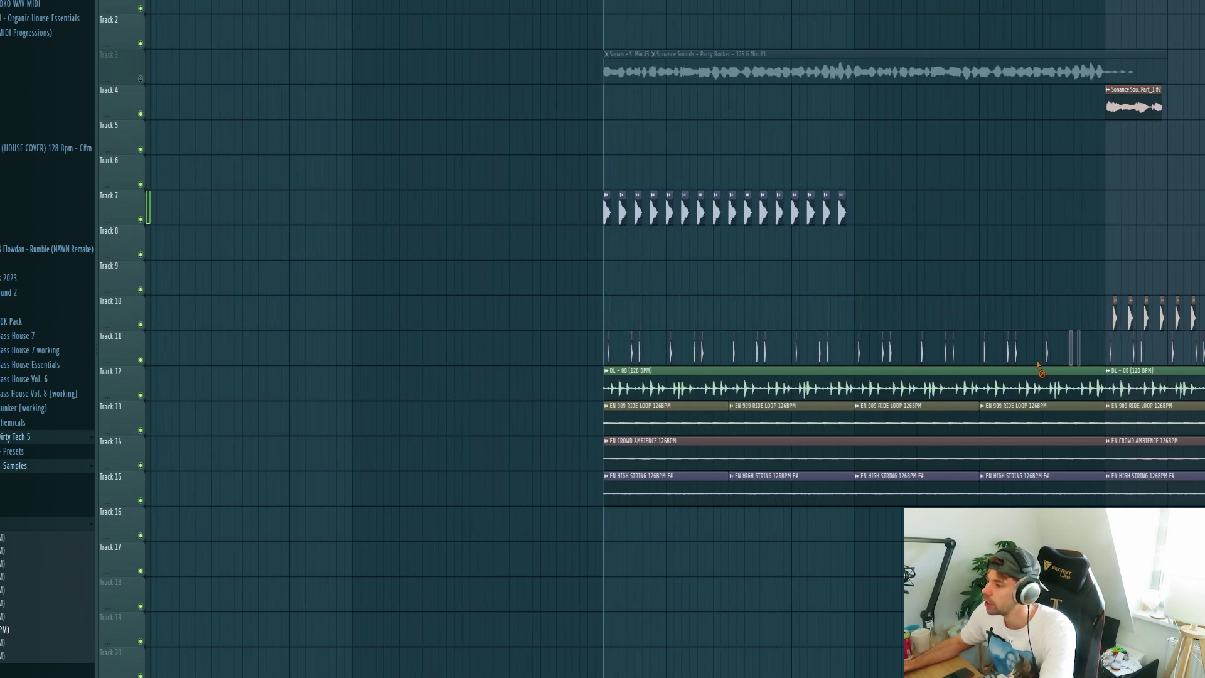
{"action": "mouse_move", "coordinate": [1026, 366]}
{"action": "left_mouse_down"}
{"action": "mouse_move", "coordinate": [634, 380]}
{"action": "mouse_move", "coordinate": [580, 351]}
{"action": "mouse_move", "coordinate": [787, 346]}
{"action": "mouse_move", "coordinate": [827, 484]}
{"action": "mouse_move", "coordinate": [1010, 418]}
{"action": "left_mouse_up"}
Duplicate the kicks on Track 7 across the whole first section and on through the second.
{"action": "left_click_drag", "start_coordinate": [904, 258], "coordinate": [604, 207]}
{"action": "key", "text": "ctrl+b"}
{"action": "key", "text": "ctrl+b"}
{"action": "scroll", "coordinate": [1141, 264], "scroll_direction": "down", "scroll_amount": 1}
{"action": "key", "text": "ctrl+b"}
{"action": "key", "text": "ctrl+b"}
Add an extra kick just before the second section on Track 7 and play the transition.
{"action": "scroll", "coordinate": [1008, 245], "scroll_direction": "up", "scroll_amount": 4}
{"action": "left_click", "coordinate": [901, 217]}
{"action": "scroll", "coordinate": [799, 273], "scroll_direction": "down", "scroll_amount": 3}
{"action": "key", "text": "ctrl+a"}
{"action": "key", "text": "ctrl+d"}
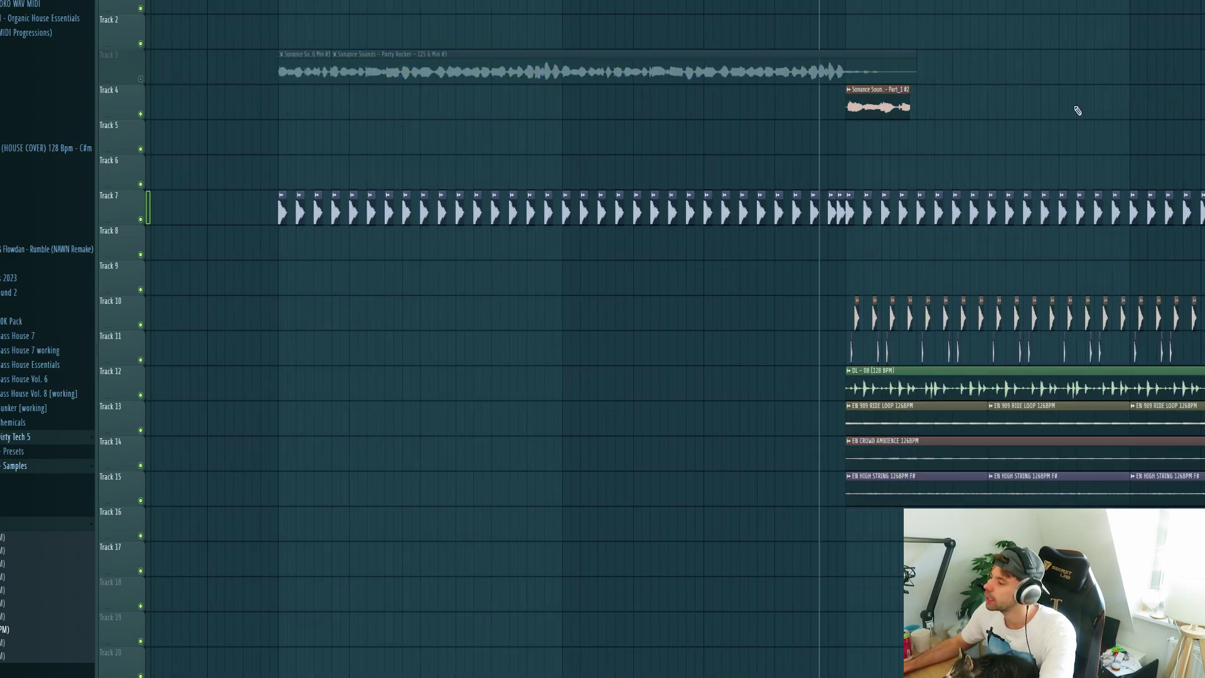
{"action": "key", "text": "space"}
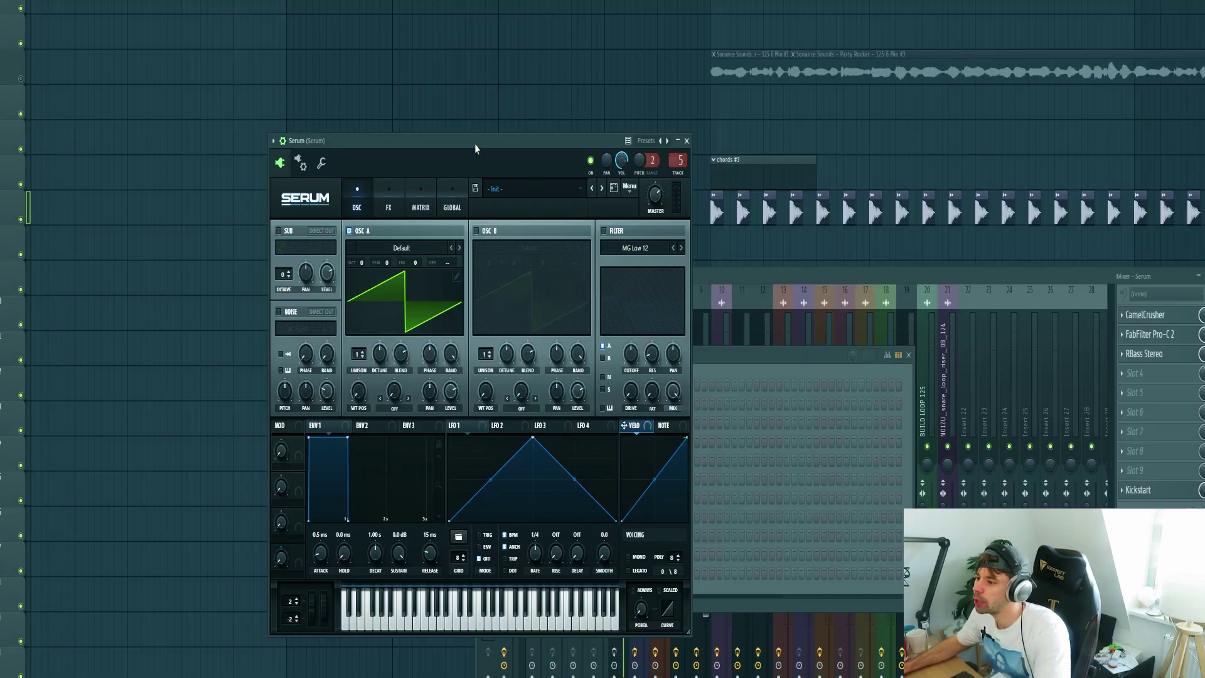
Load Bass - Sober from the Sonance Sounds - Dirty Tech 5 bank in Serum and step two presets further.
{"action": "left_click_drag", "start_coordinate": [474, 144], "coordinate": [528, 162]}
{"action": "left_click", "coordinate": [579, 210]}
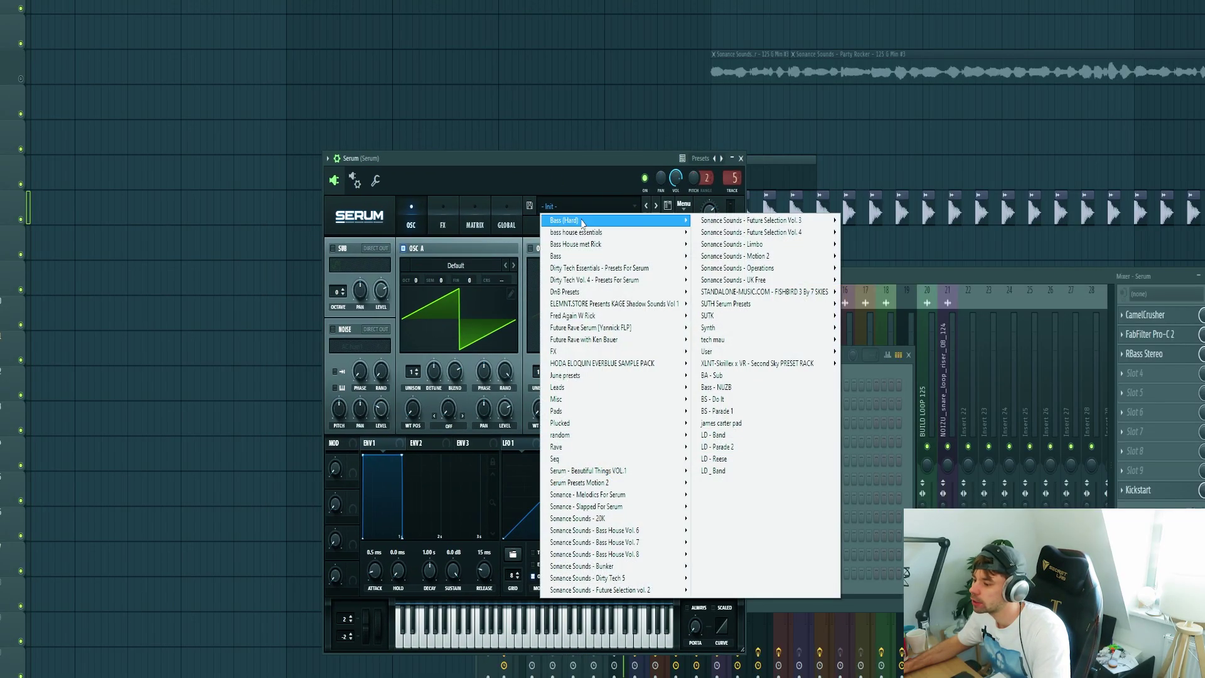
{"action": "mouse_move", "coordinate": [596, 578]}
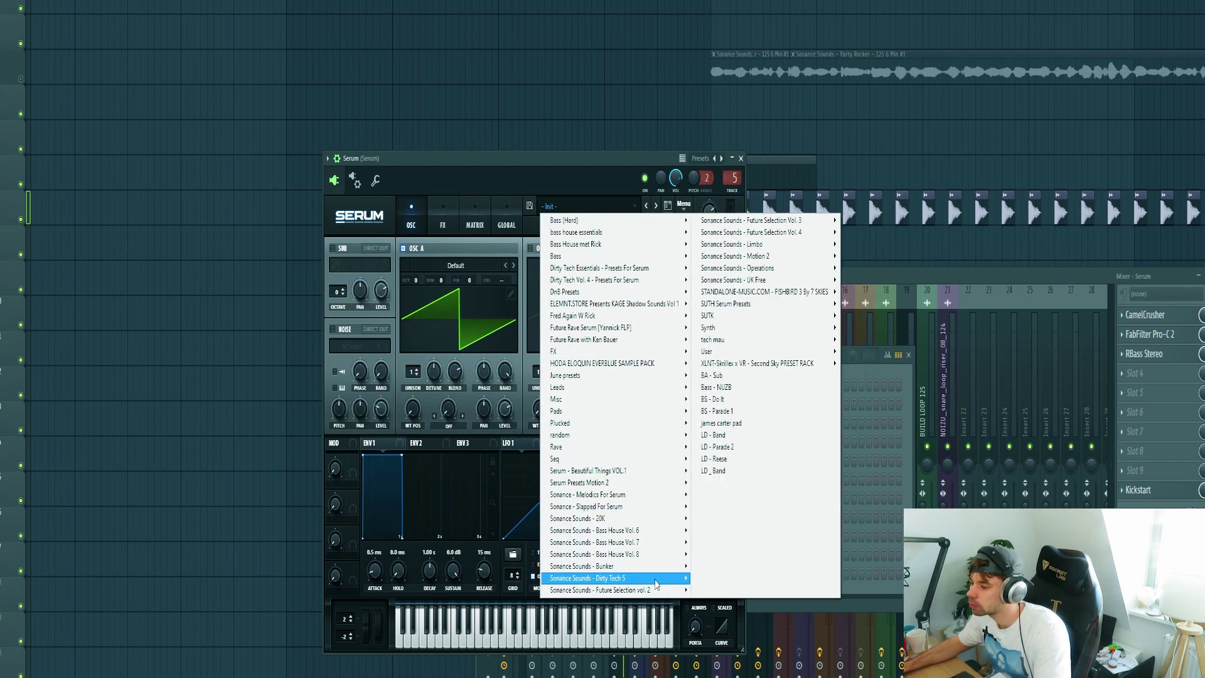
{"action": "left_click", "coordinate": [714, 399]}
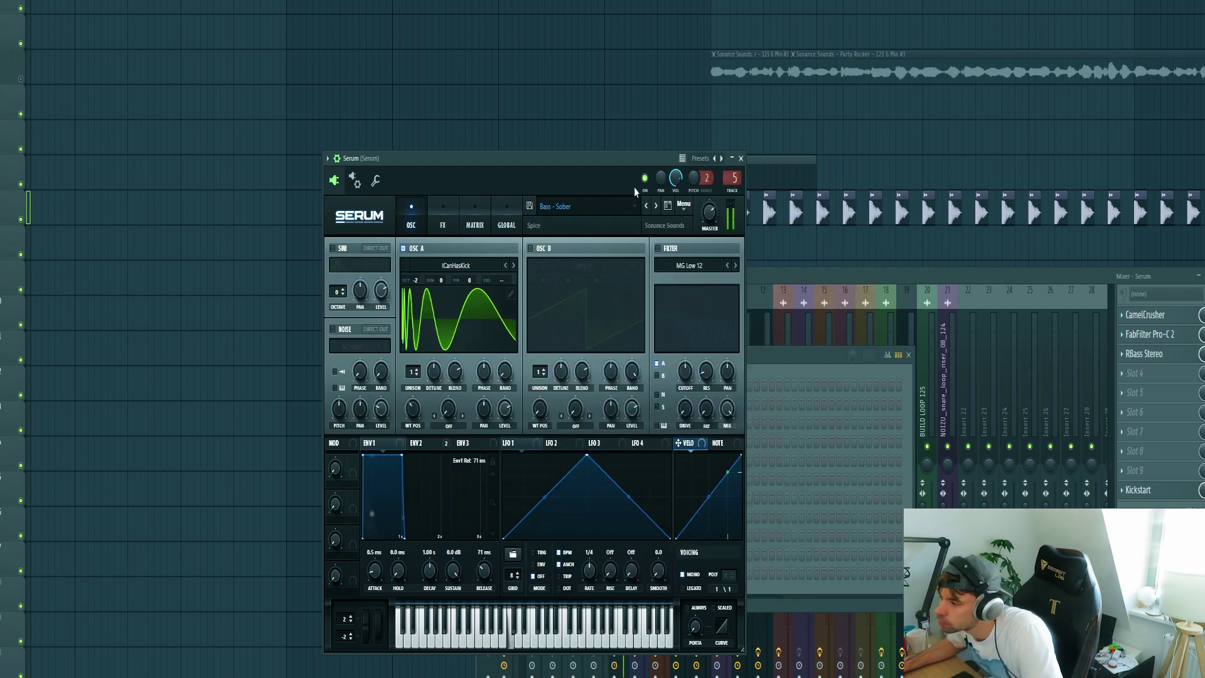
{"action": "left_click", "coordinate": [657, 210]}
{"action": "left_click", "coordinate": [656, 209]}
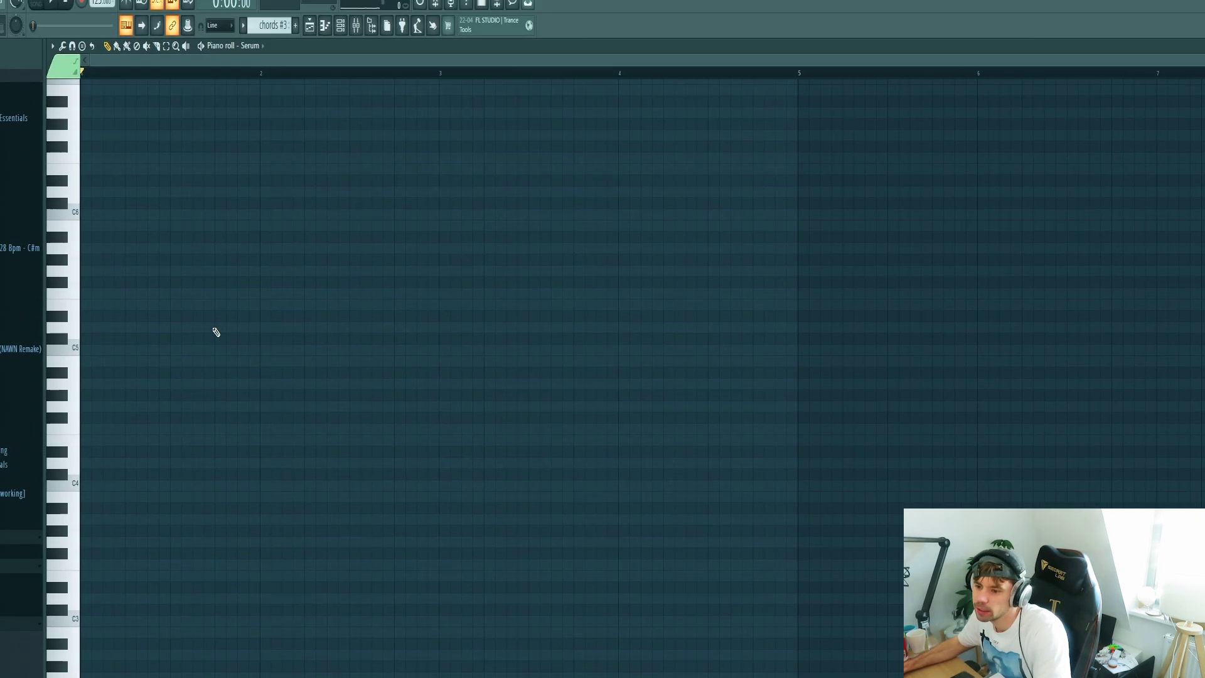
Draw a two-bar bass line of short off-beat G4 notes ending on two G#4 notes, and play it back.
{"action": "left_click_drag", "start_coordinate": [23, 283], "coordinate": [0, 295]}
{"action": "left_click_drag", "start_coordinate": [21, 394], "coordinate": [18, 412]}
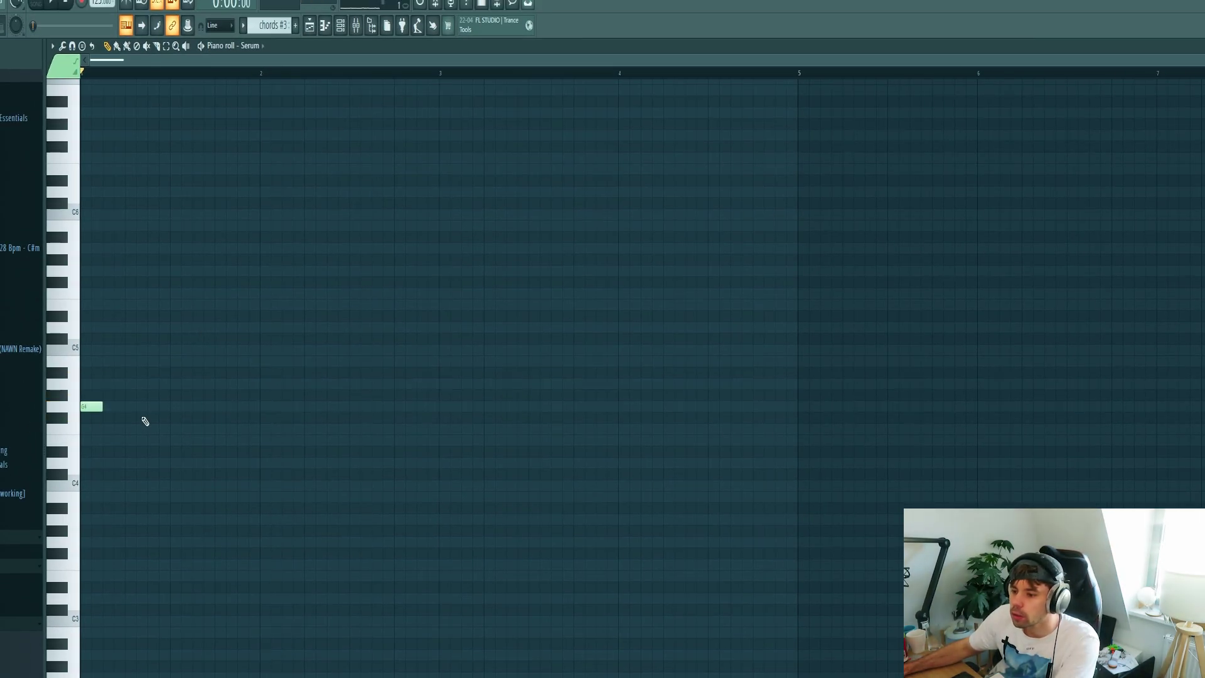
{"action": "left_click", "coordinate": [182, 407]}
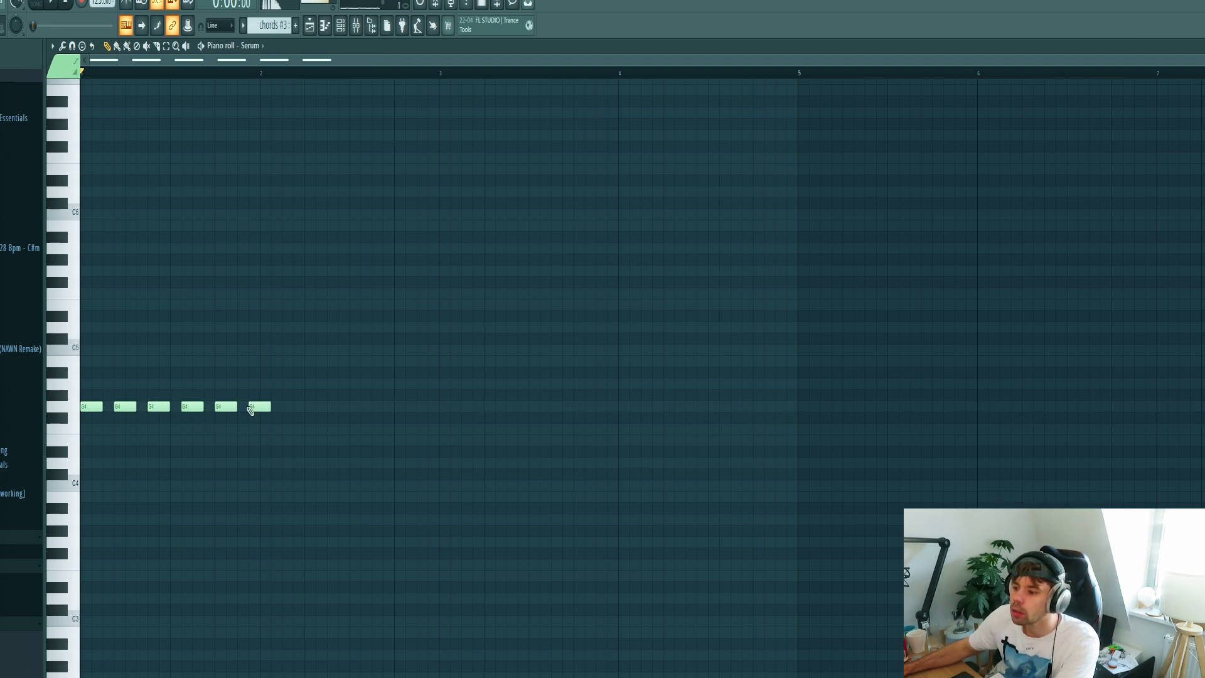
{"action": "left_click", "coordinate": [284, 407]}
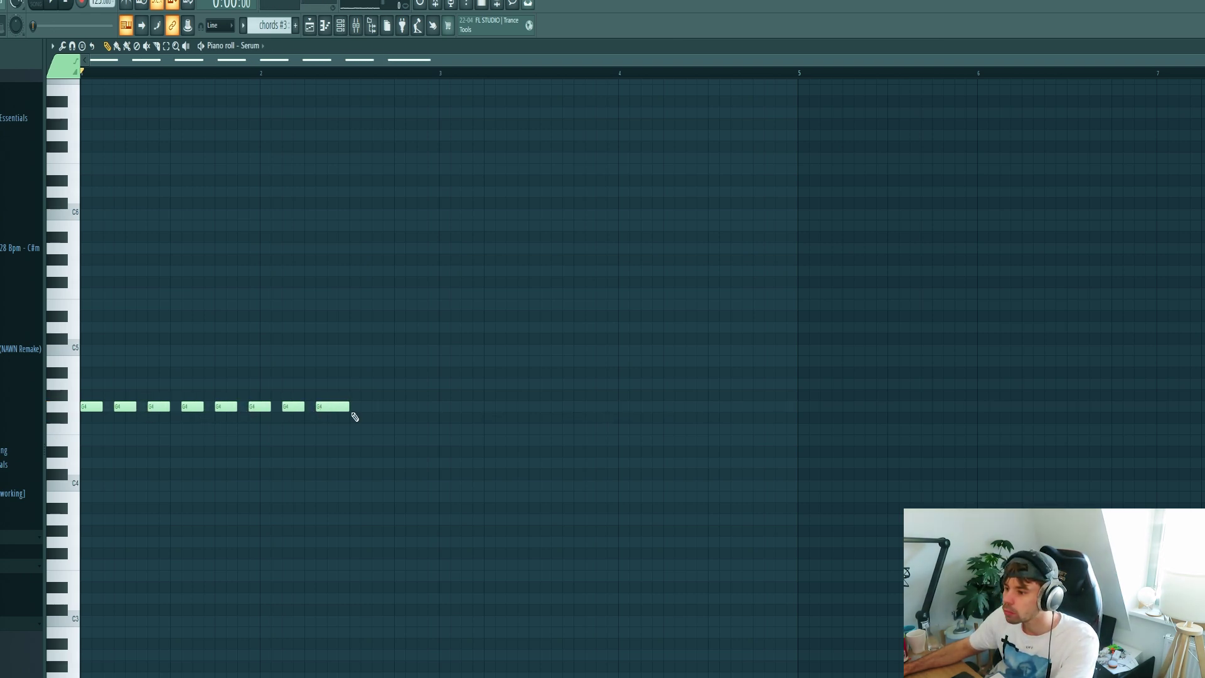
{"action": "left_click_drag", "start_coordinate": [374, 407], "coordinate": [375, 396]}
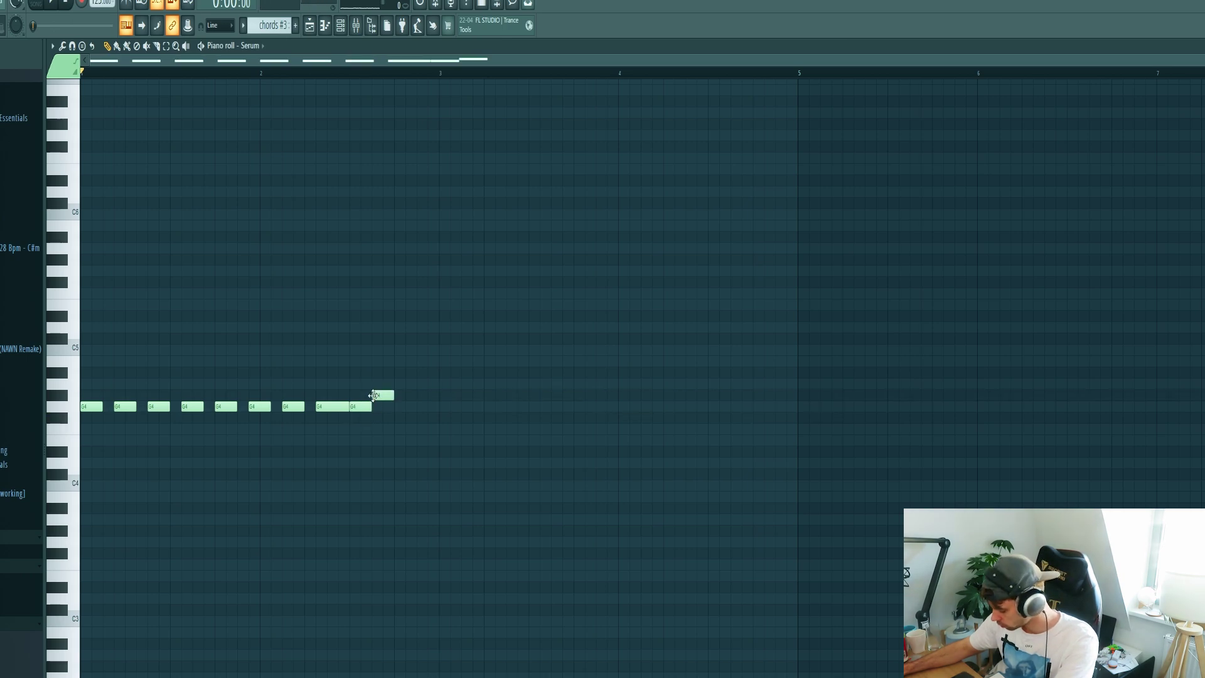
{"action": "left_click", "coordinate": [401, 395]}
{"action": "key", "text": "space"}
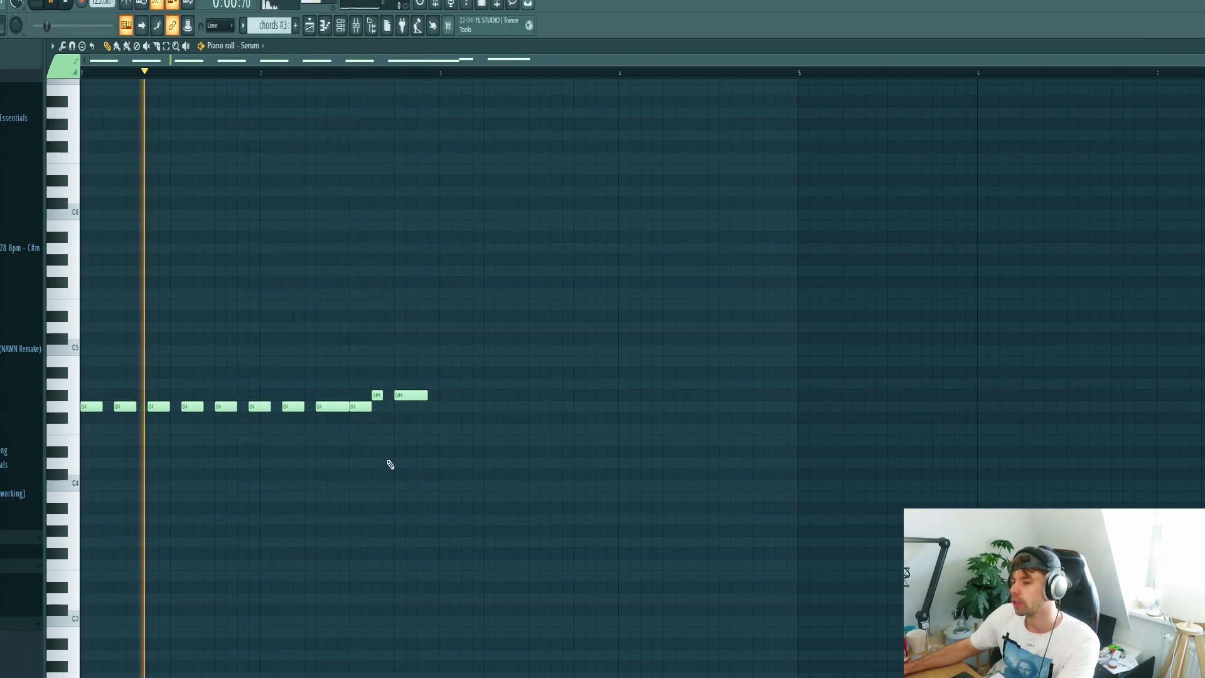
{"action": "key", "text": "space"}
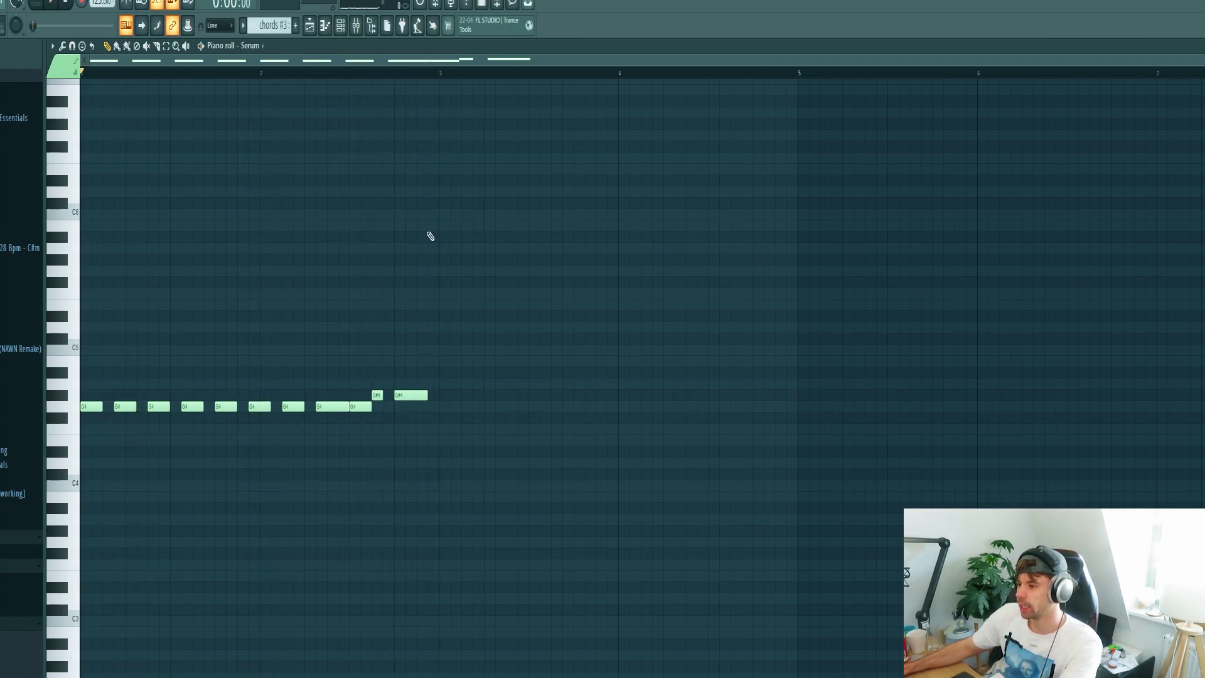
Continue the bass line through bars 3 and 4 with G4 notes and two closing G#4 notes, and play it back.
{"action": "left_click", "coordinate": [440, 407]}
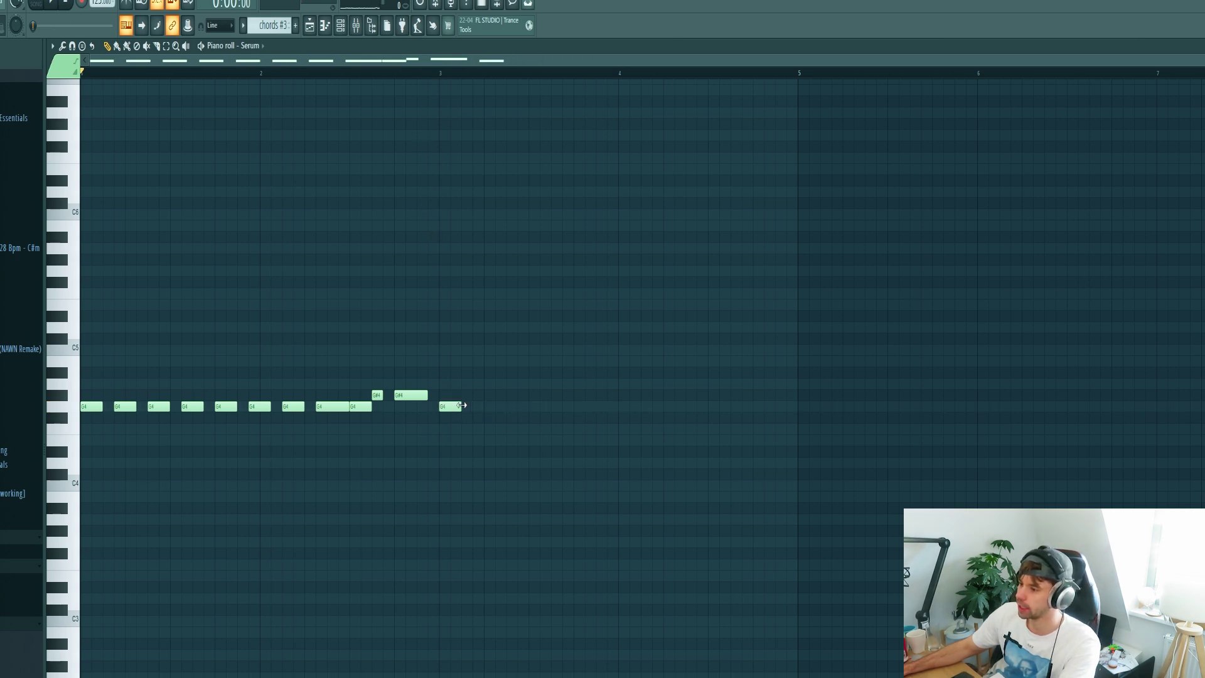
{"action": "left_click", "coordinate": [508, 408]}
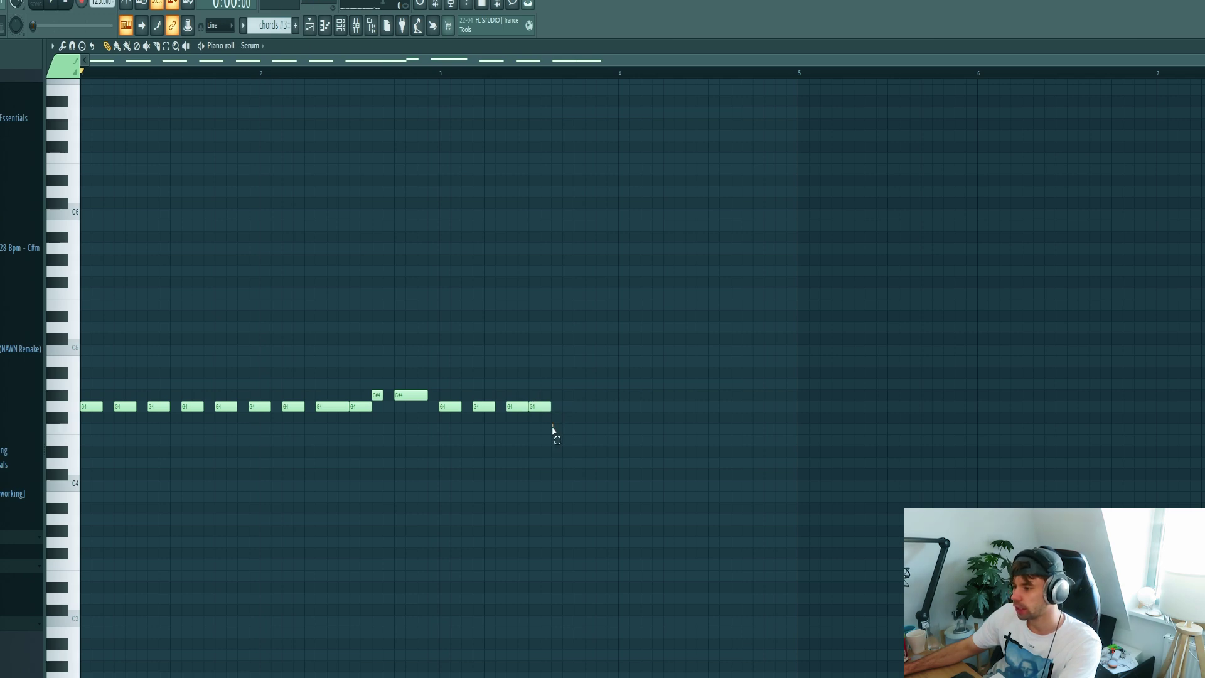
{"action": "left_click", "coordinate": [564, 407]}
{"action": "key", "text": "space"}
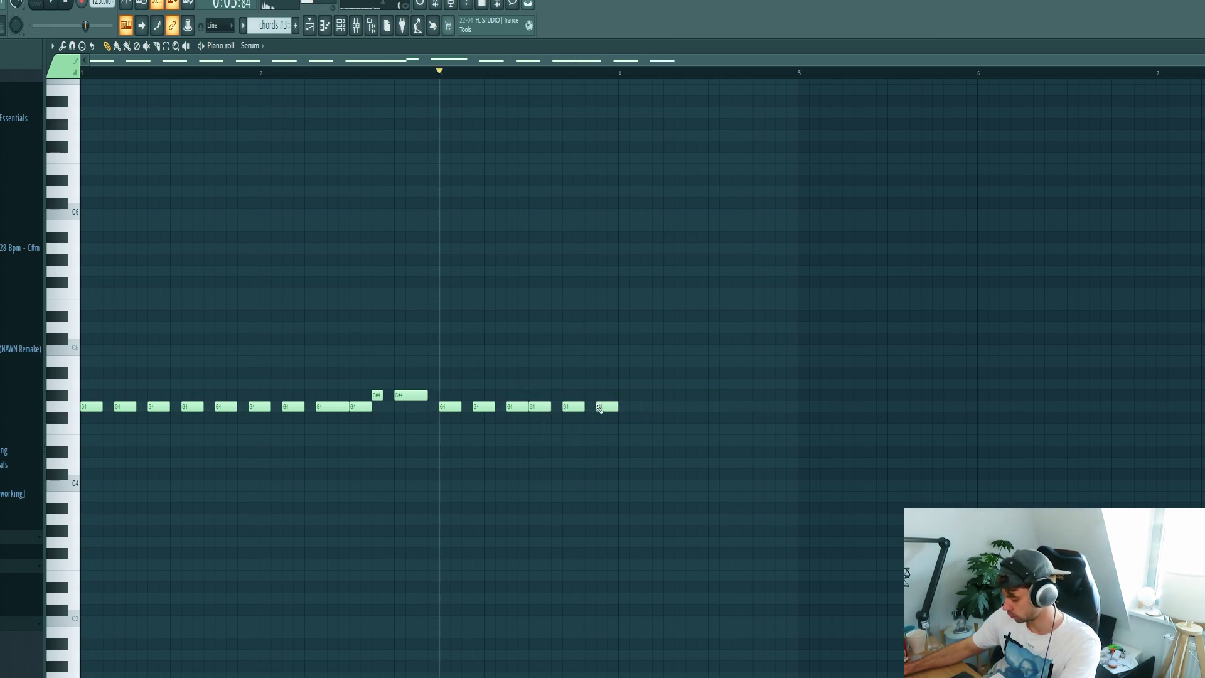
{"action": "left_click", "coordinate": [622, 407]}
{"action": "left_click", "coordinate": [653, 407]}
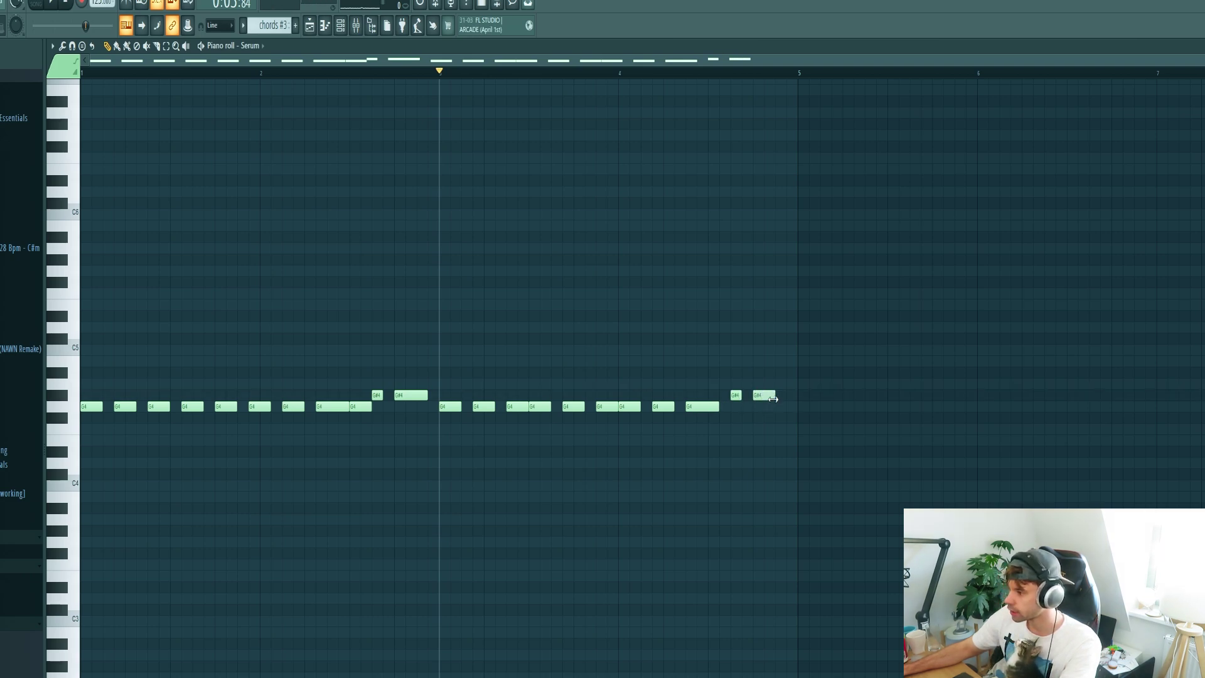
{"action": "key", "text": "space"}
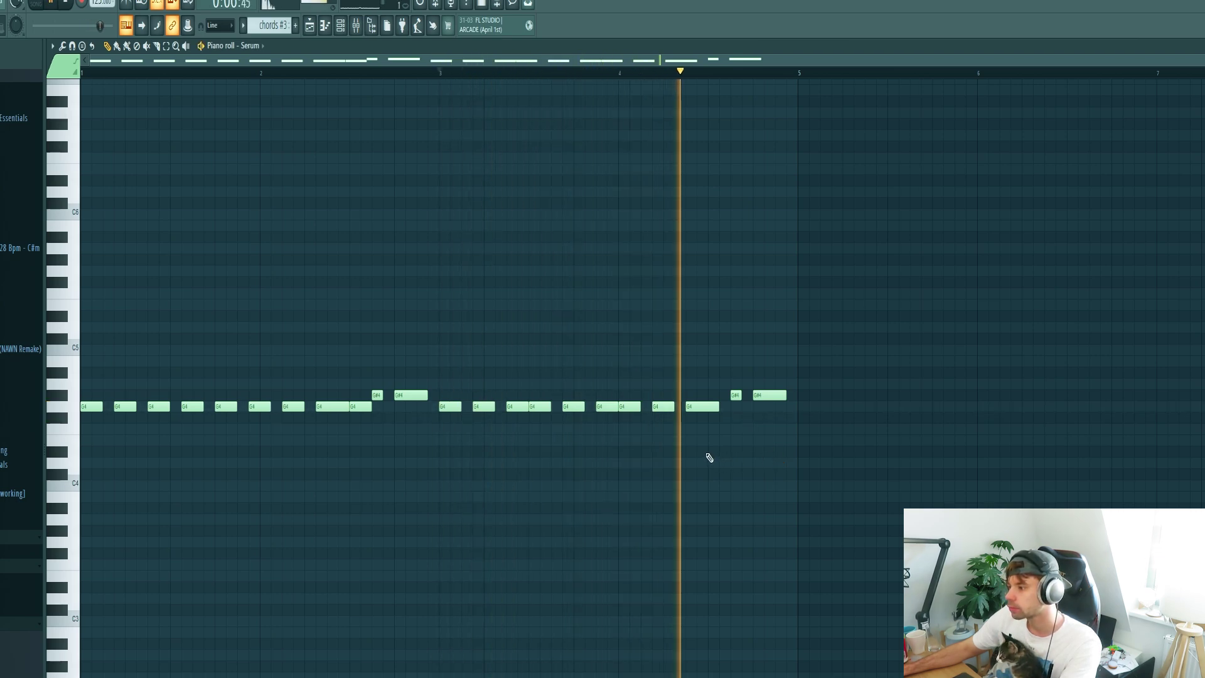
{"action": "key", "text": "space"}
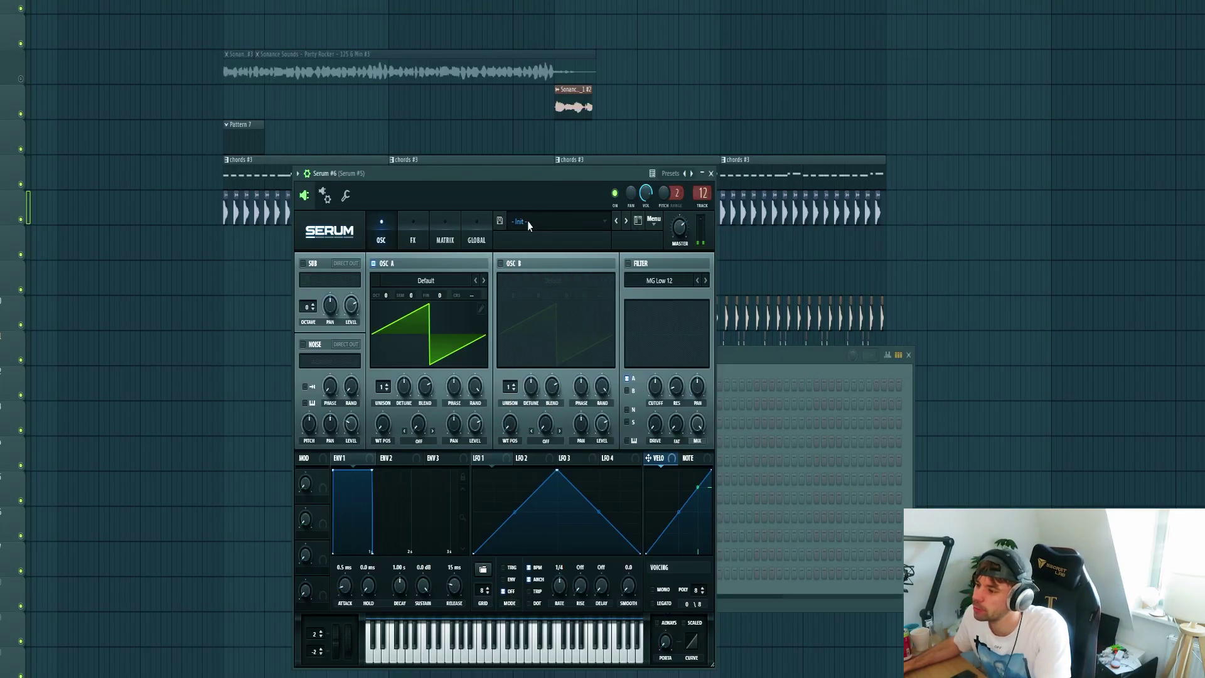
Load a lead preset from the Sonance Sounds - Dirty Tech 5 bank in Serum #6, stepping forward past Lead - Eyes.
{"action": "left_click", "coordinate": [527, 221]}
{"action": "mouse_move", "coordinate": [601, 594]}
{"action": "left_click", "coordinate": [747, 380]}
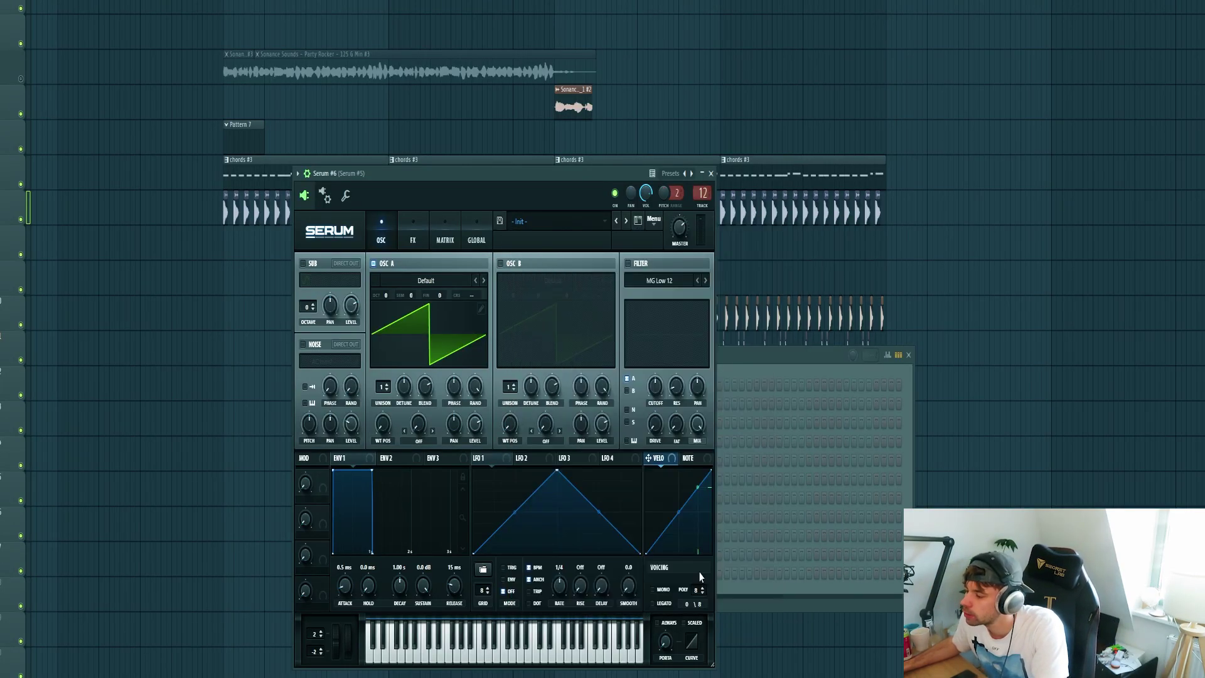
{"action": "left_click", "coordinate": [626, 221]}
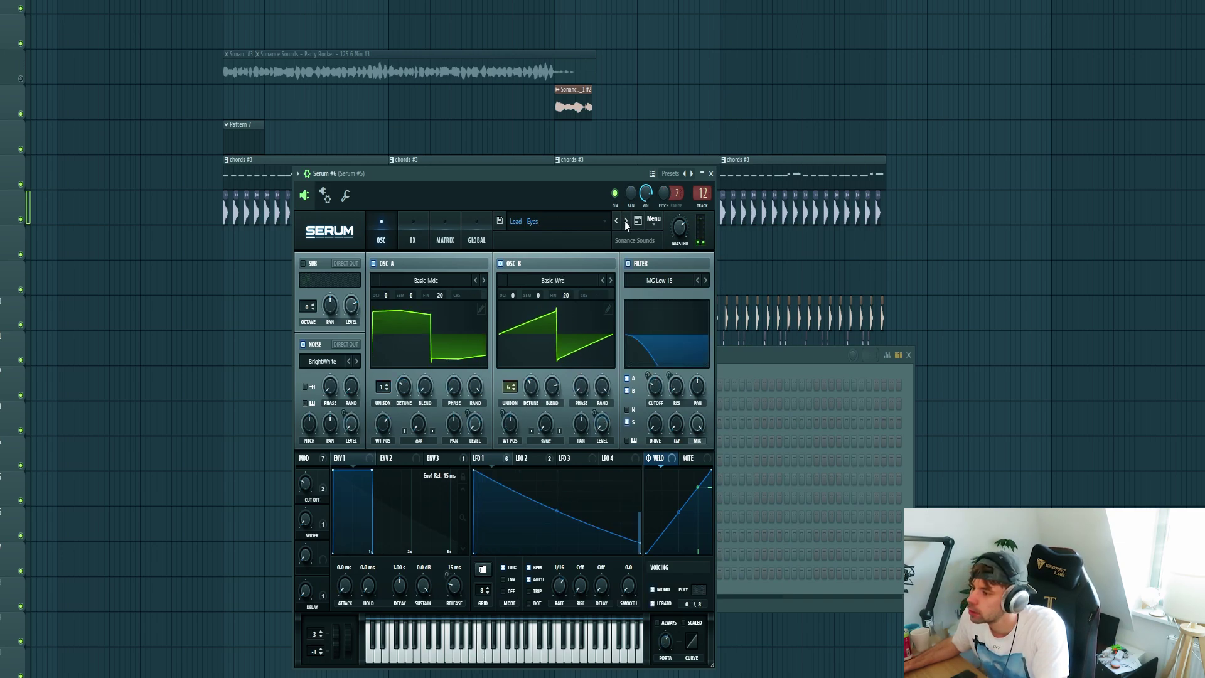
{"action": "left_click", "coordinate": [626, 221]}
Draw a G4 note at the start of the Serum #6 pattern and a short A#4 note at the end of bar 4.
{"action": "left_click", "coordinate": [751, 371]}
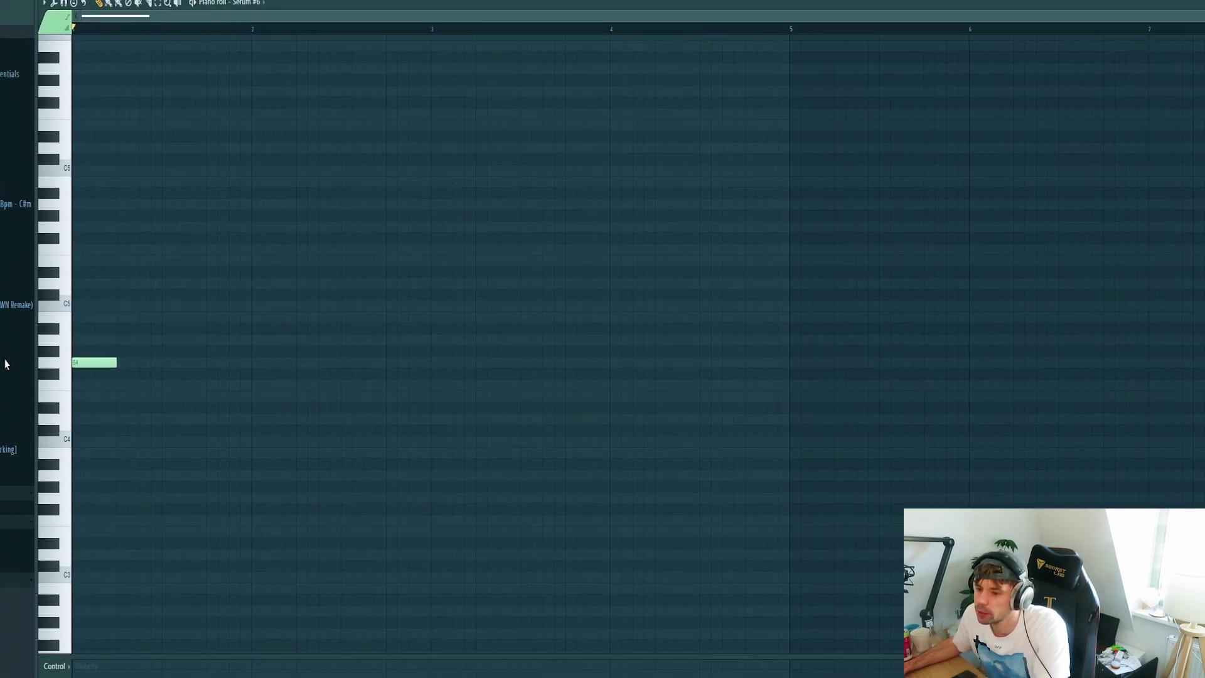
{"action": "left_click_drag", "start_coordinate": [806, 350], "coordinate": [806, 326]}
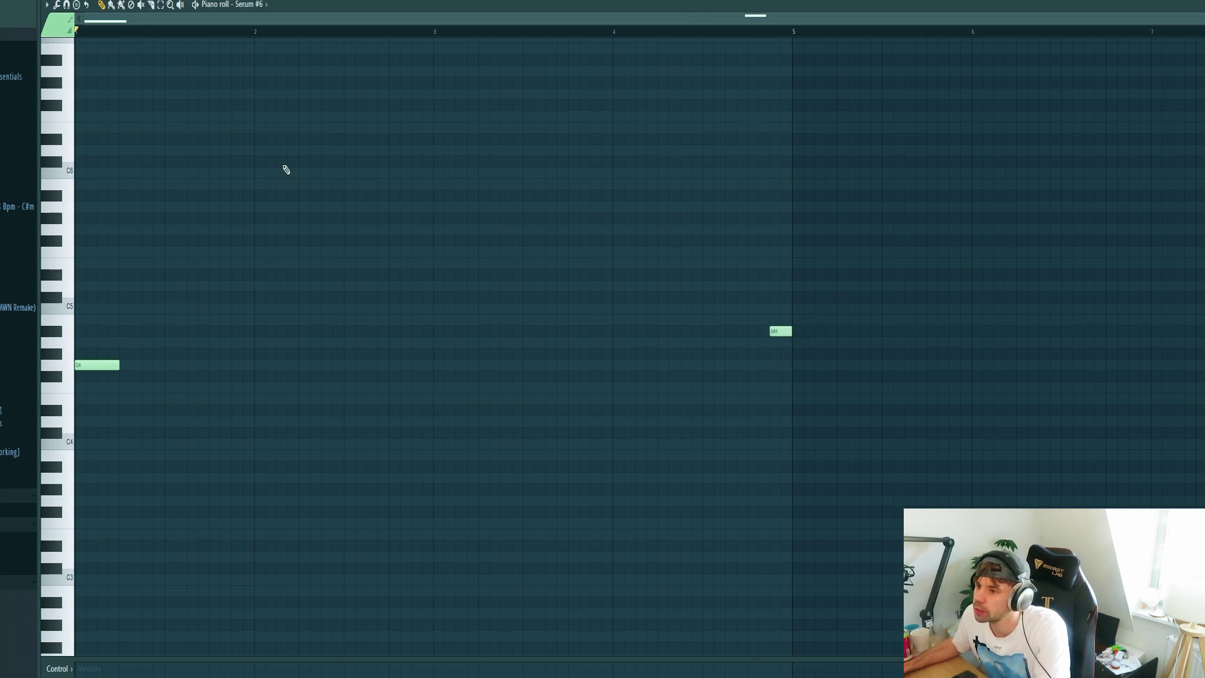
Play back the Serum #6 lead pattern, jumping ahead to the last beat of bar 4.
{"action": "key", "text": "space"}
{"action": "left_click", "coordinate": [756, 31]}
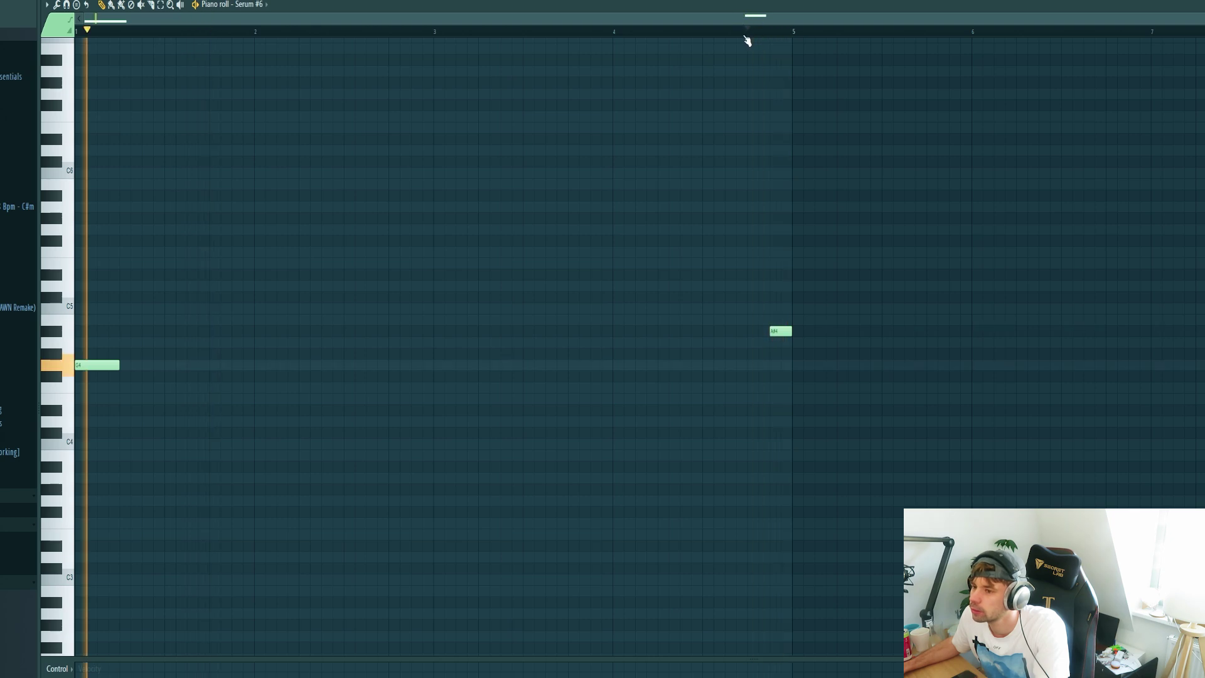
{"action": "key", "text": "space"}
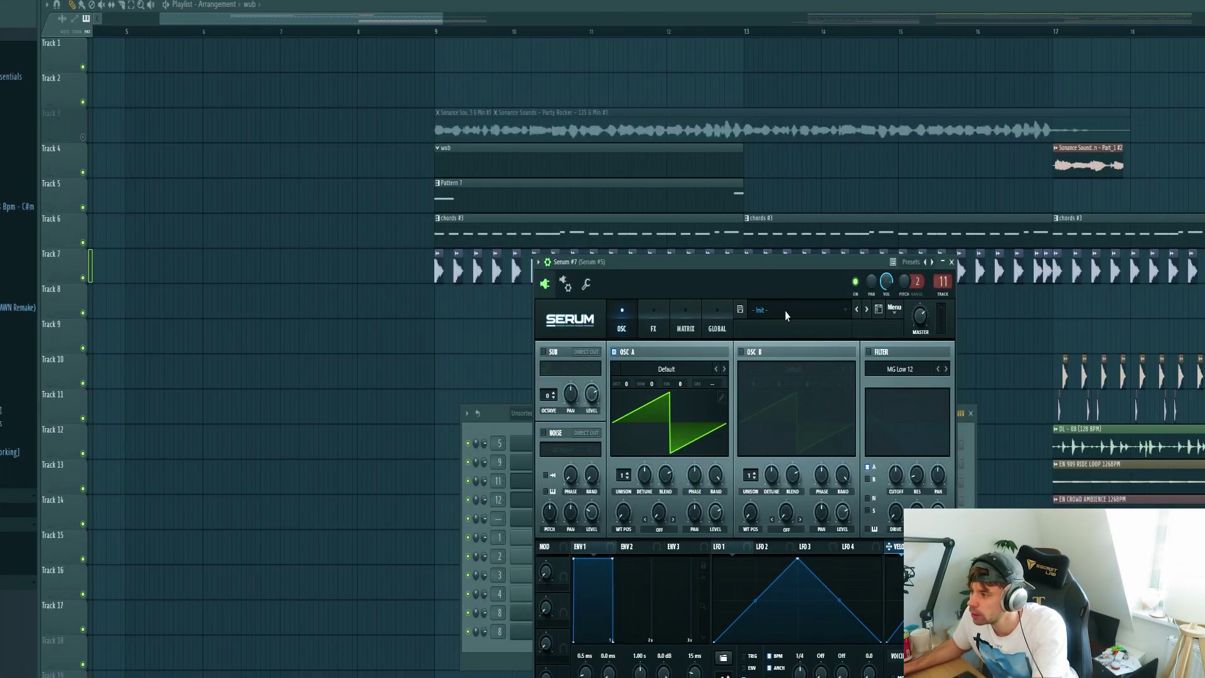
Load the Wub - Shakira preset from the Sonance Sounds - Dirty Tech 5 bank in Serum #7 and close the plugin.
{"action": "left_click", "coordinate": [785, 307]}
{"action": "mouse_move", "coordinate": [878, 676]}
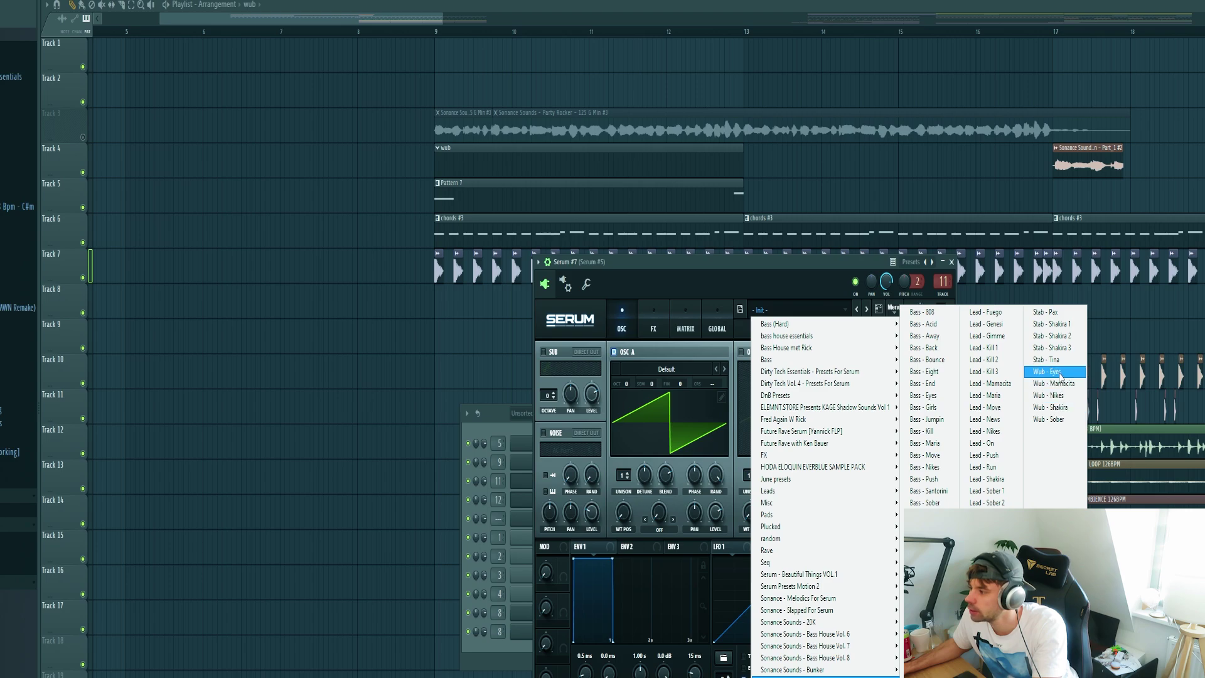
{"action": "left_click", "coordinate": [1054, 407]}
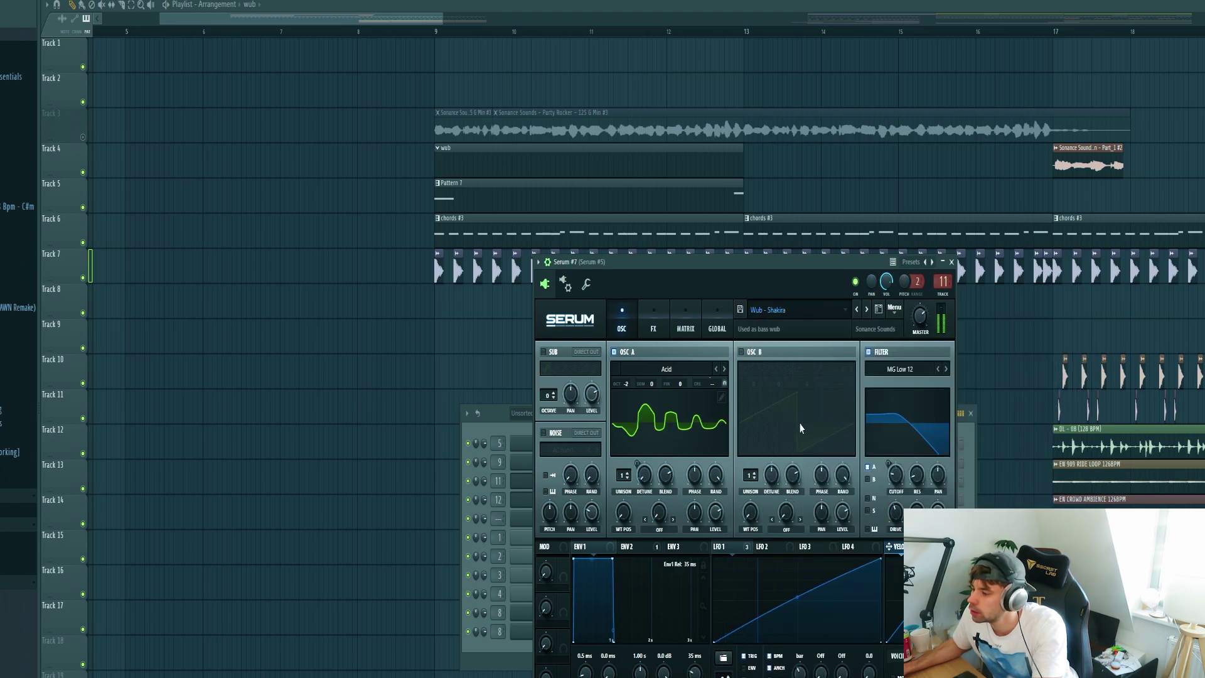
{"action": "left_click", "coordinate": [951, 262]}
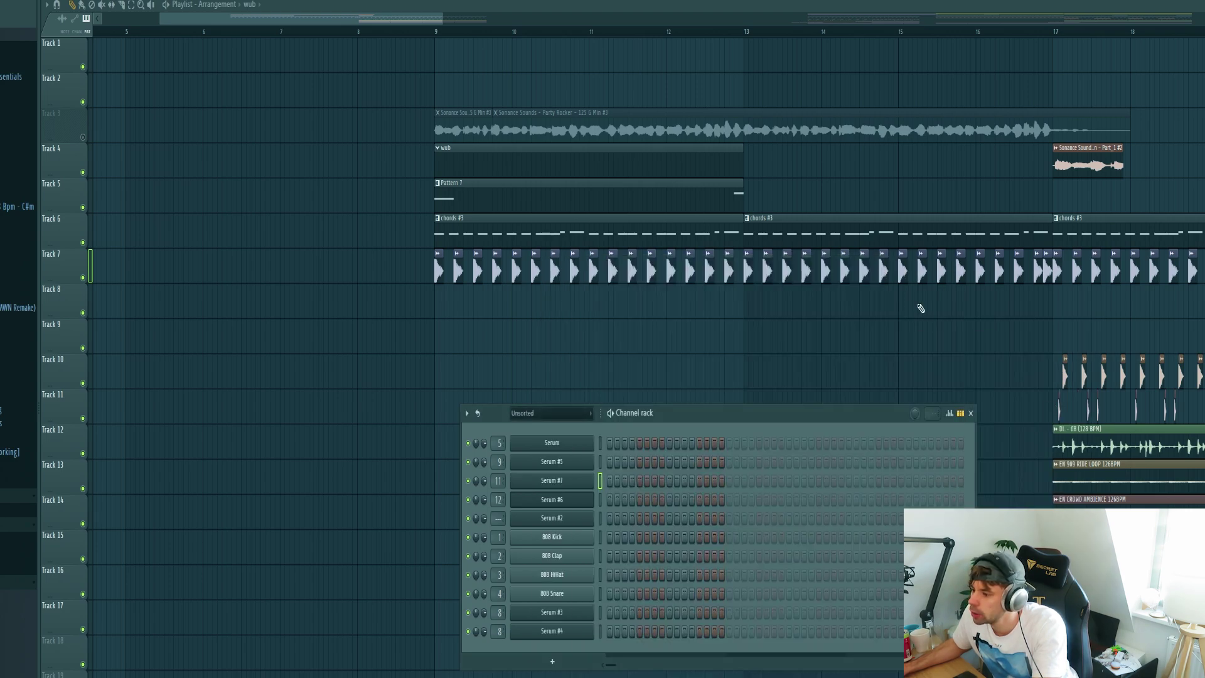
Place a one-beat G#4 note on the last beat of bar 2 in the Serum #7 wub pattern, play it back and return to the playlist.
{"action": "right_click", "coordinate": [577, 483]}
{"action": "left_click", "coordinate": [614, 481]}
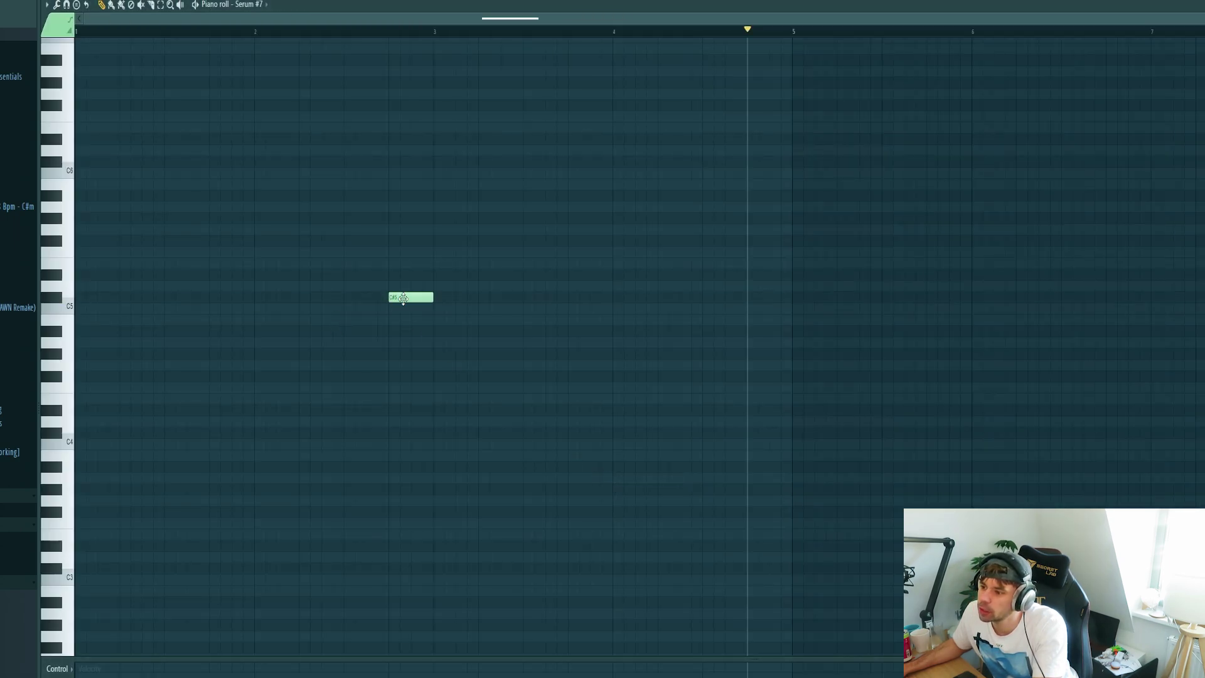
{"action": "left_click_drag", "start_coordinate": [405, 298], "coordinate": [407, 358]}
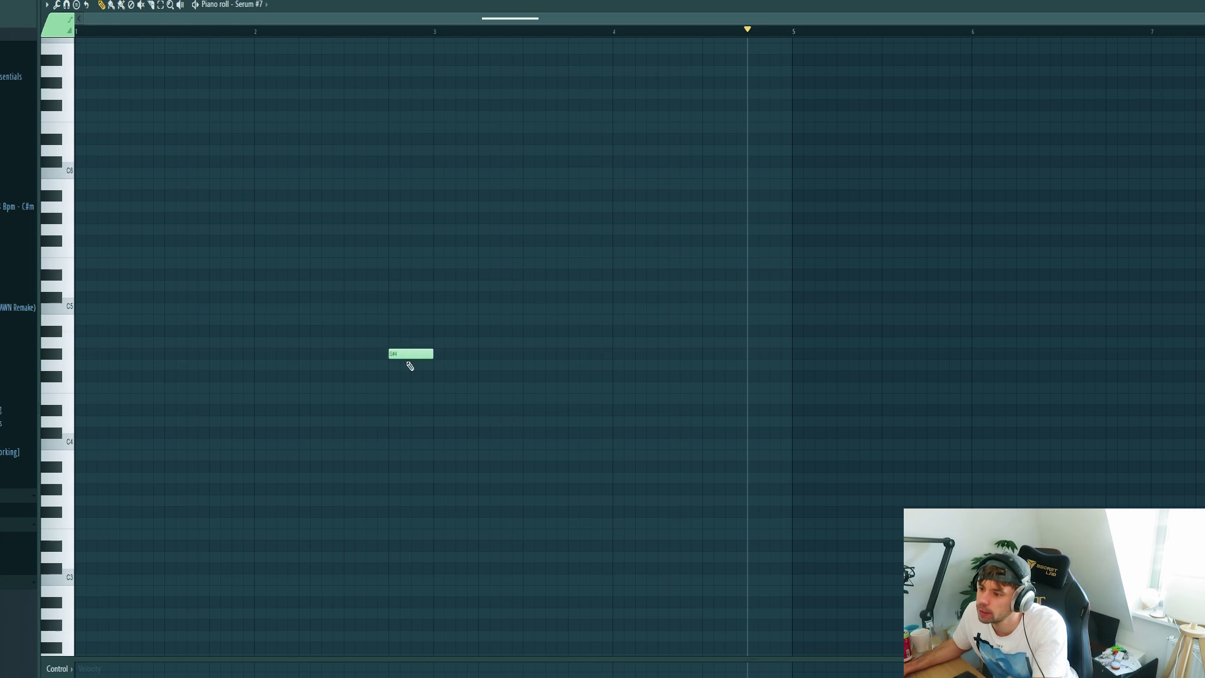
{"action": "left_click", "coordinate": [363, 33]}
{"action": "key", "text": "space"}
{"action": "key", "text": "F5"}
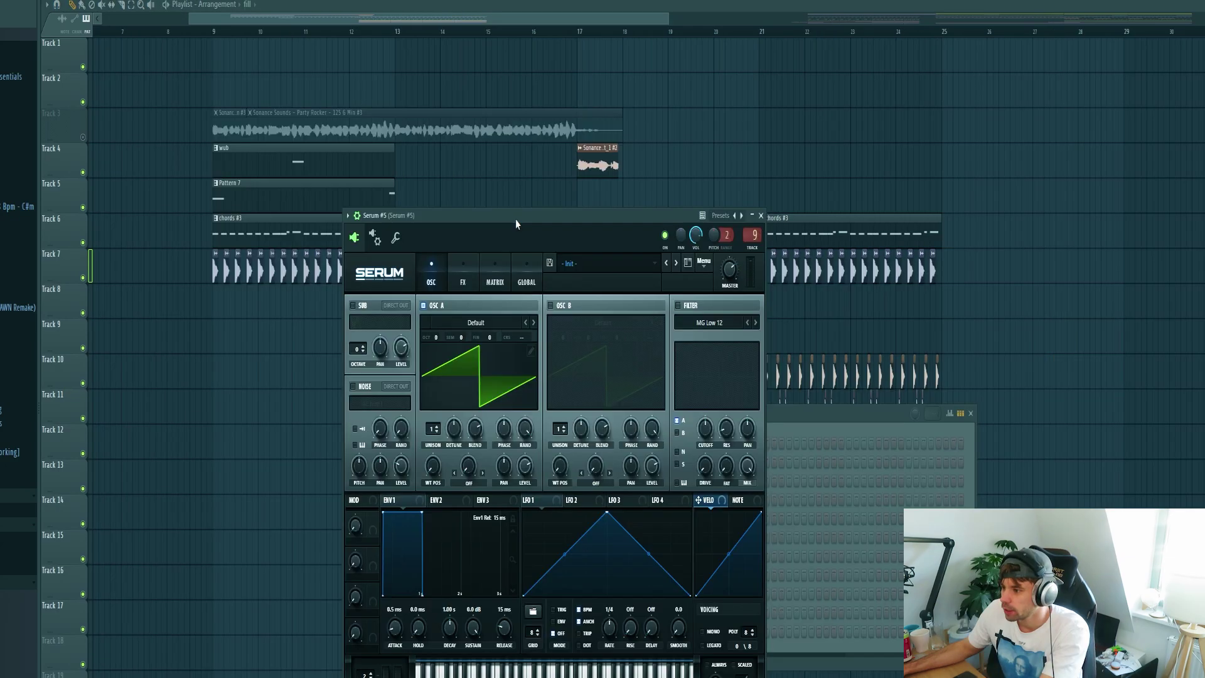
Load the Stab - Pax preset from the Sonance Sounds - Dirty Tech 5 bank in Serum #5 for the fill pattern.
{"action": "left_click_drag", "start_coordinate": [514, 221], "coordinate": [565, 233]}
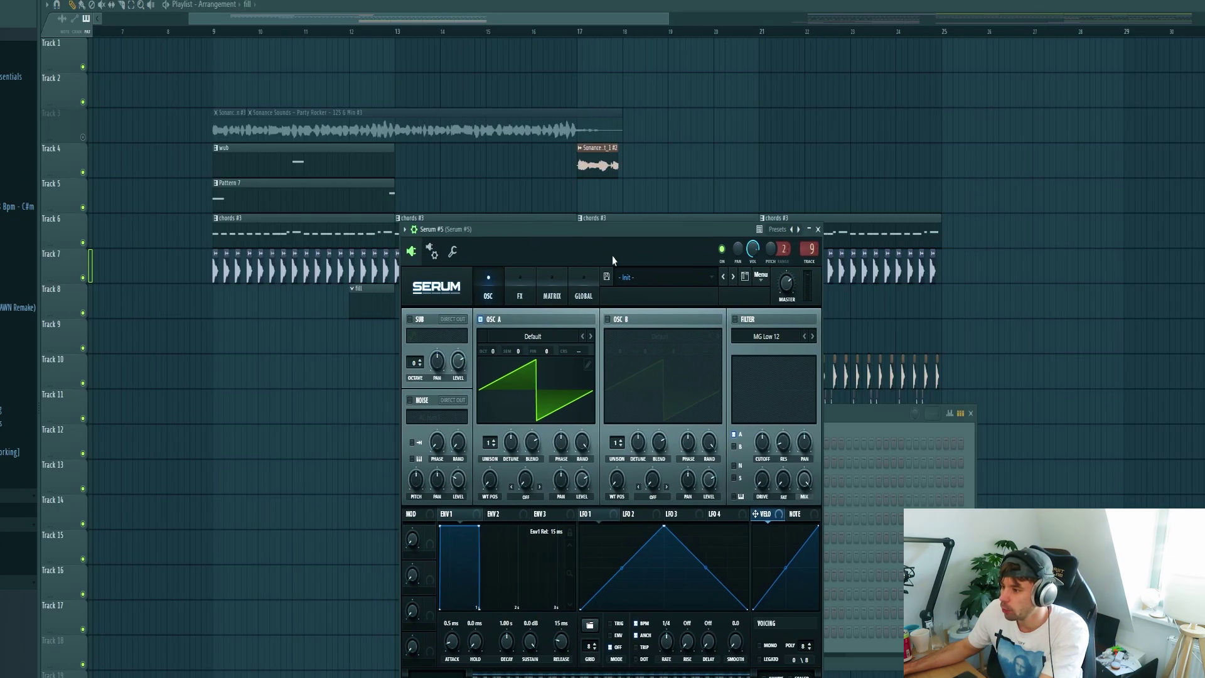
{"action": "left_click", "coordinate": [653, 280]}
{"action": "mouse_move", "coordinate": [711, 649]}
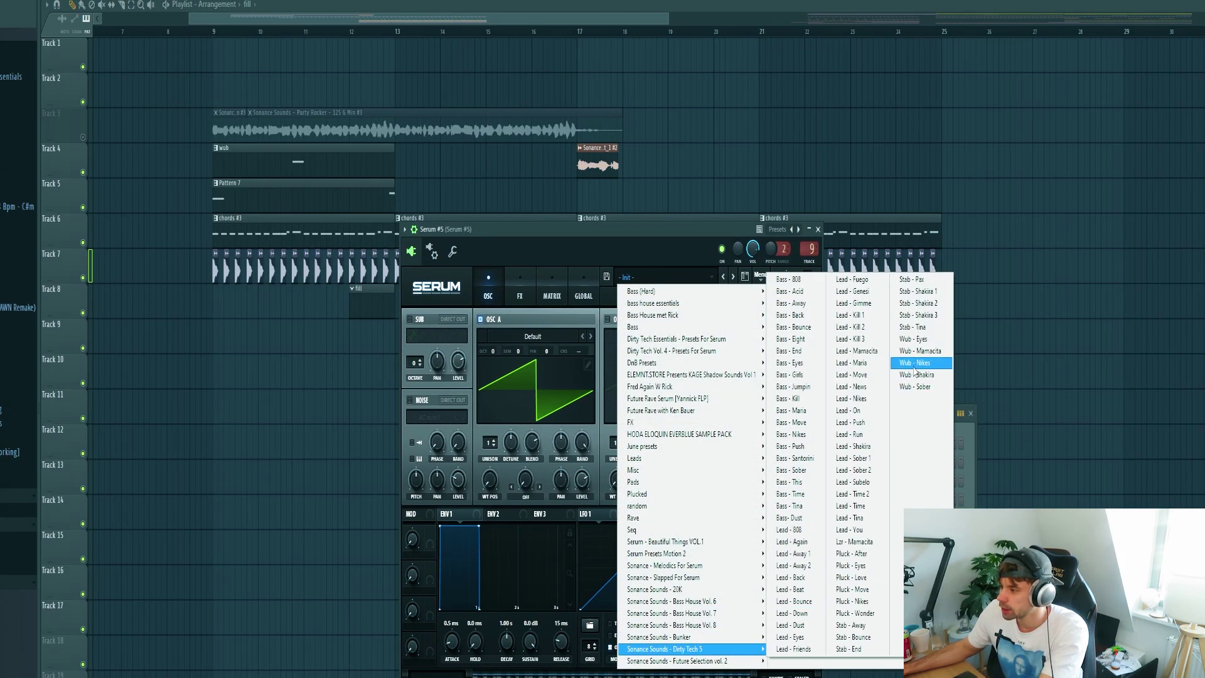
{"action": "left_click", "coordinate": [912, 279]}
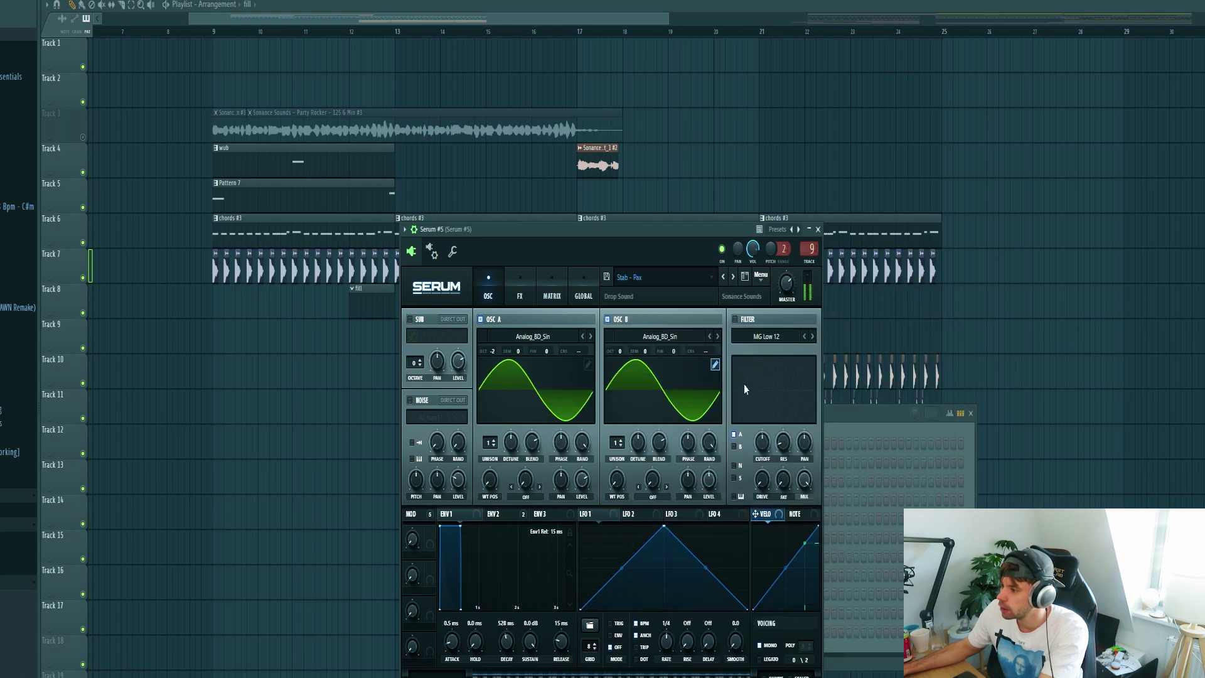
Draw two short G4 notes and six short G#4 notes across the second half of bar 1 in Serum #5, and play the fill back.
{"action": "left_click", "coordinate": [840, 416]}
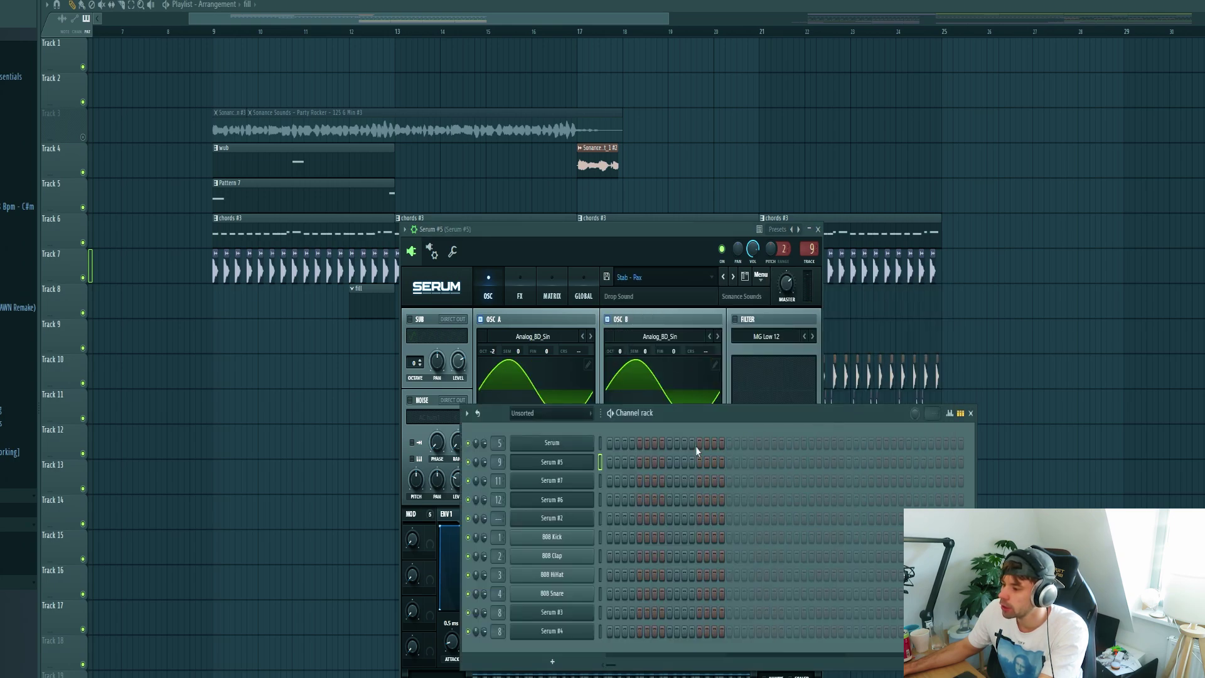
{"action": "right_click", "coordinate": [565, 463]}
{"action": "left_click", "coordinate": [614, 463]}
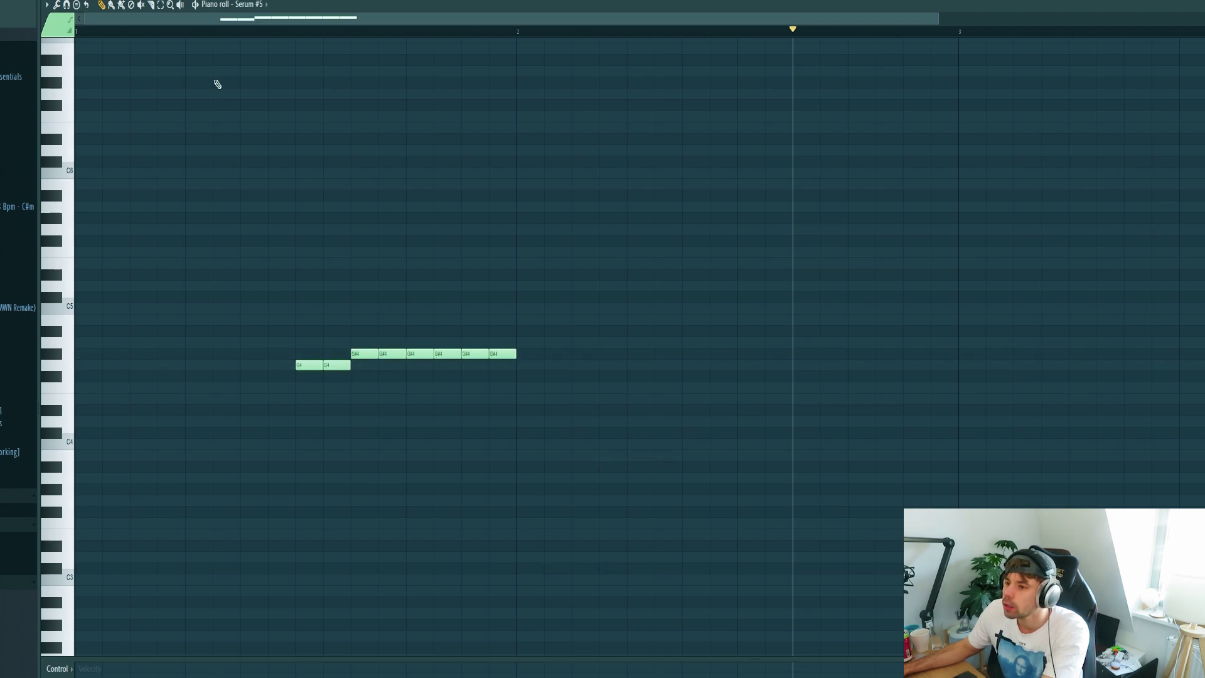
{"action": "key", "text": "space"}
{"action": "key", "text": "space"}
{"action": "left_click_drag", "start_coordinate": [219, 33], "coordinate": [158, 32]}
{"action": "key", "text": "space"}
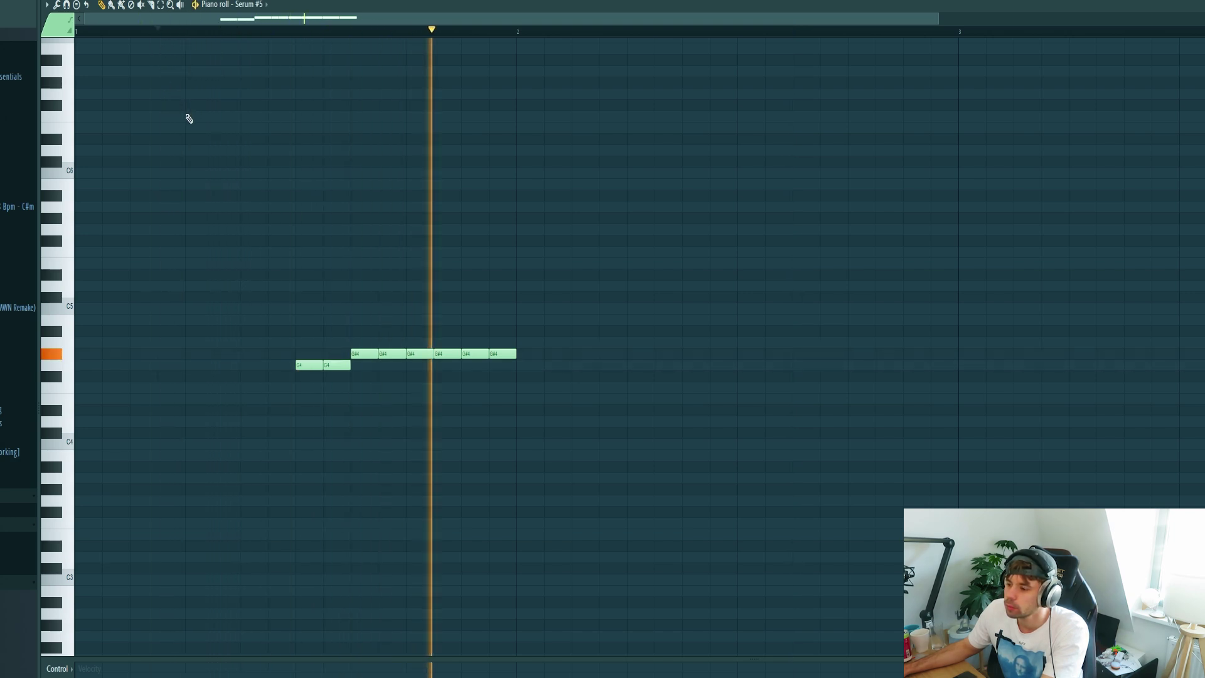
{"action": "key", "text": "space"}
{"action": "key", "text": "F5"}
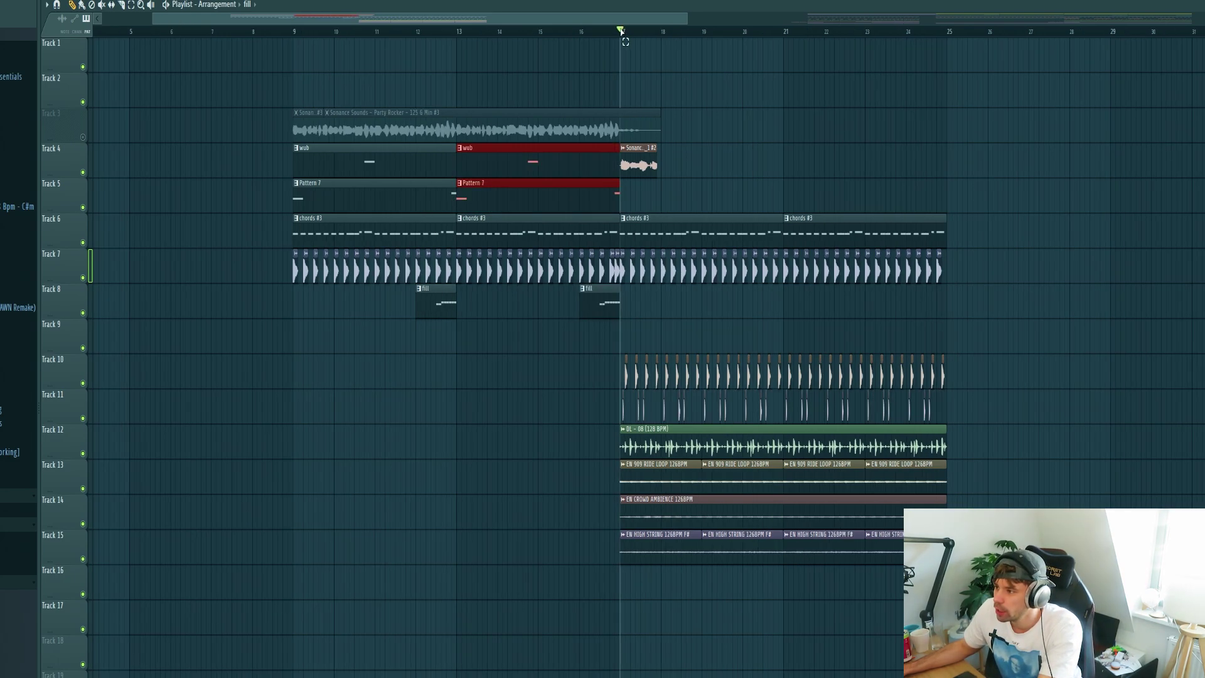
Repeat the wub, Pattern 7 and fill clips up to bar 17 in the playlist, and mark bars 17 to 25 as the time selection.
{"action": "left_click_drag", "start_coordinate": [621, 30], "coordinate": [935, 46]}
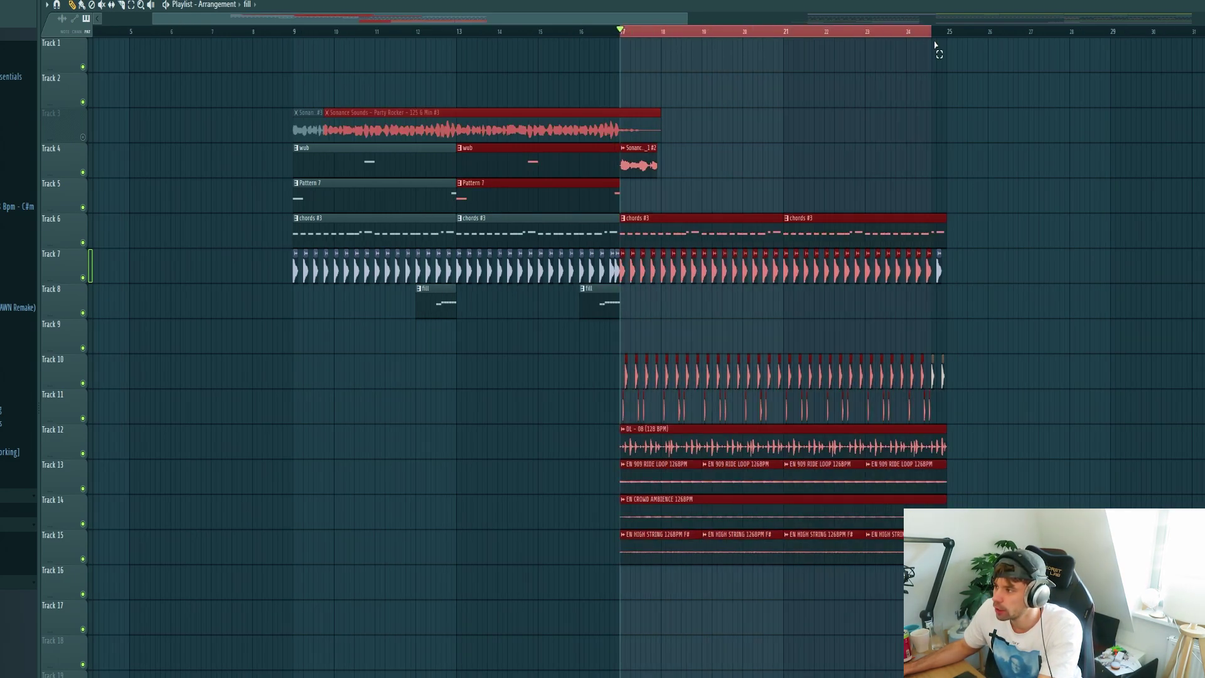
{"action": "key", "text": "ctrl+d"}
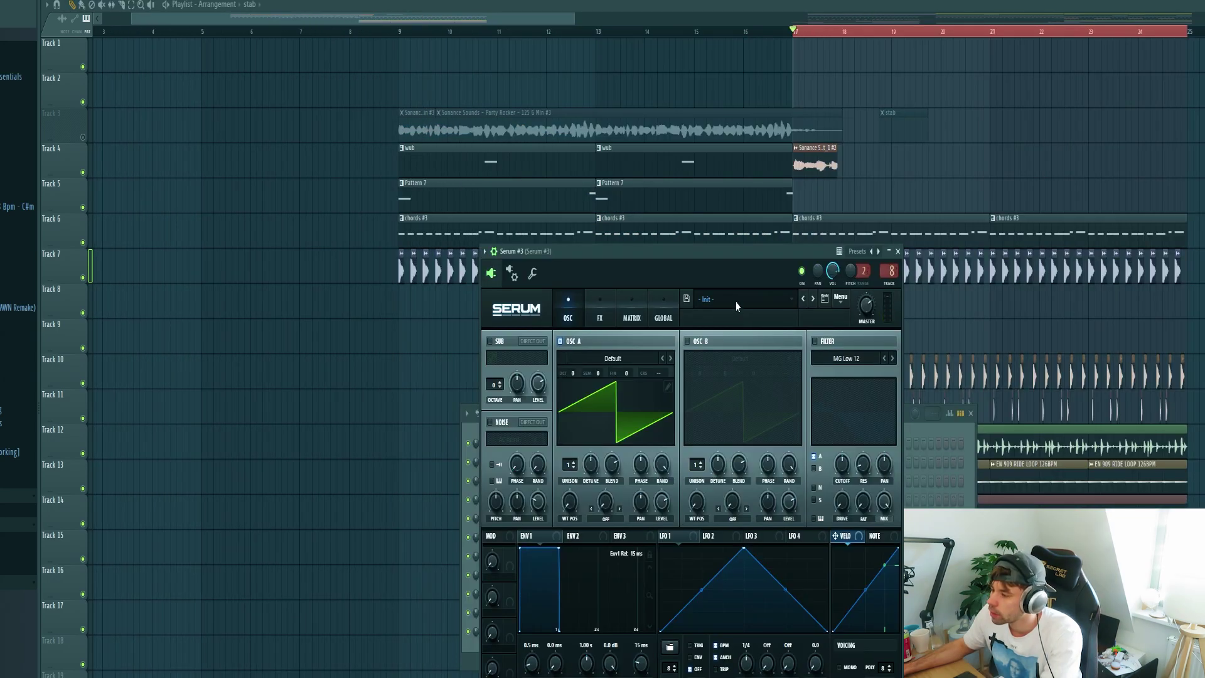
Load Lead - Sober 2 from the Sonance Sounds - Dirty Tech 5 bank in Serum #3 and step forward to Lead - Subelo.
{"action": "left_click", "coordinate": [736, 305]}
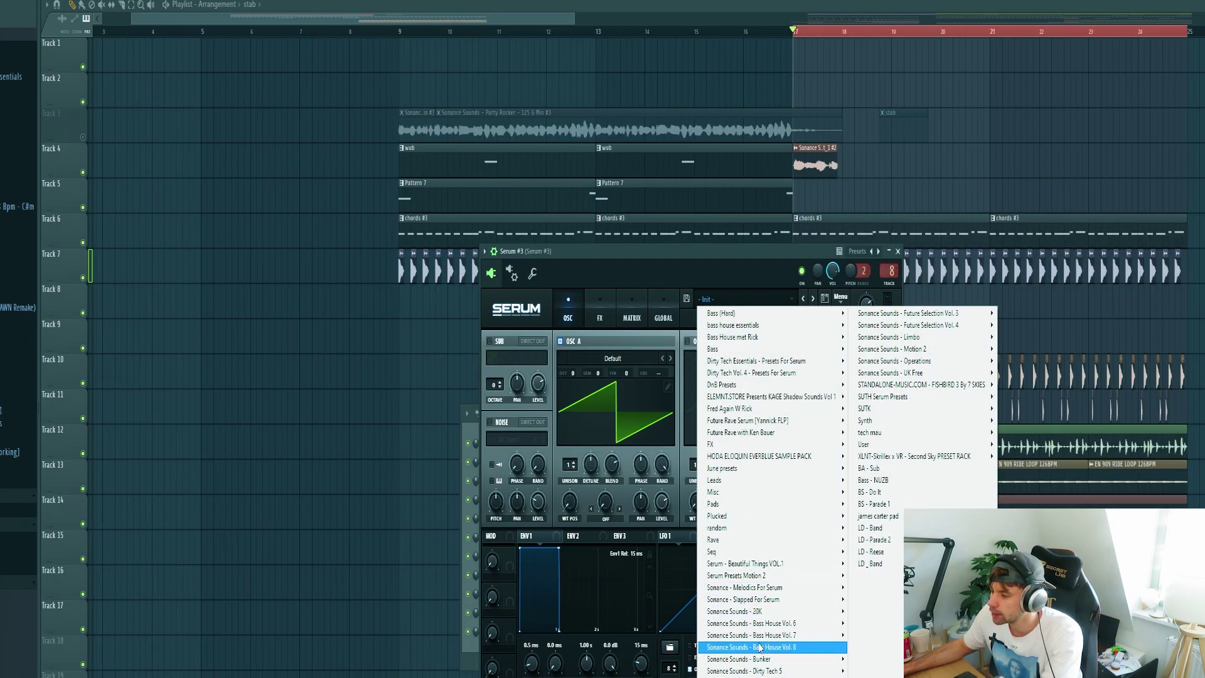
{"action": "mouse_move", "coordinate": [772, 670]}
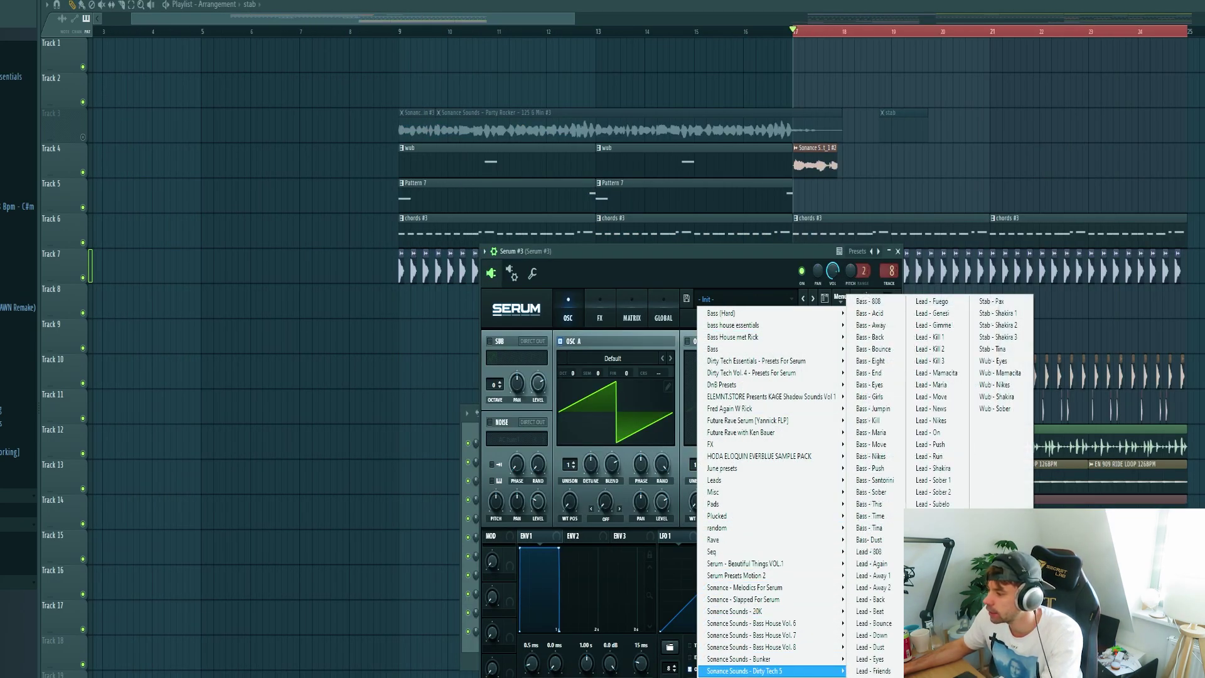
{"action": "left_click", "coordinate": [936, 492]}
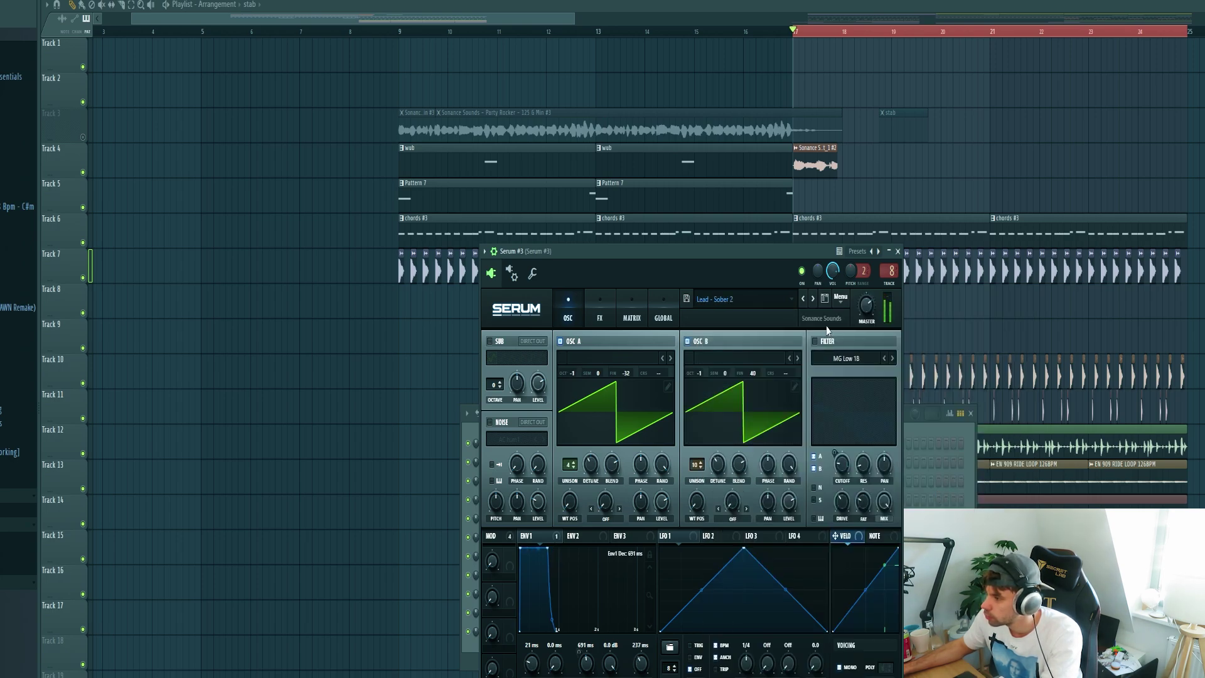
{"action": "left_click", "coordinate": [813, 299]}
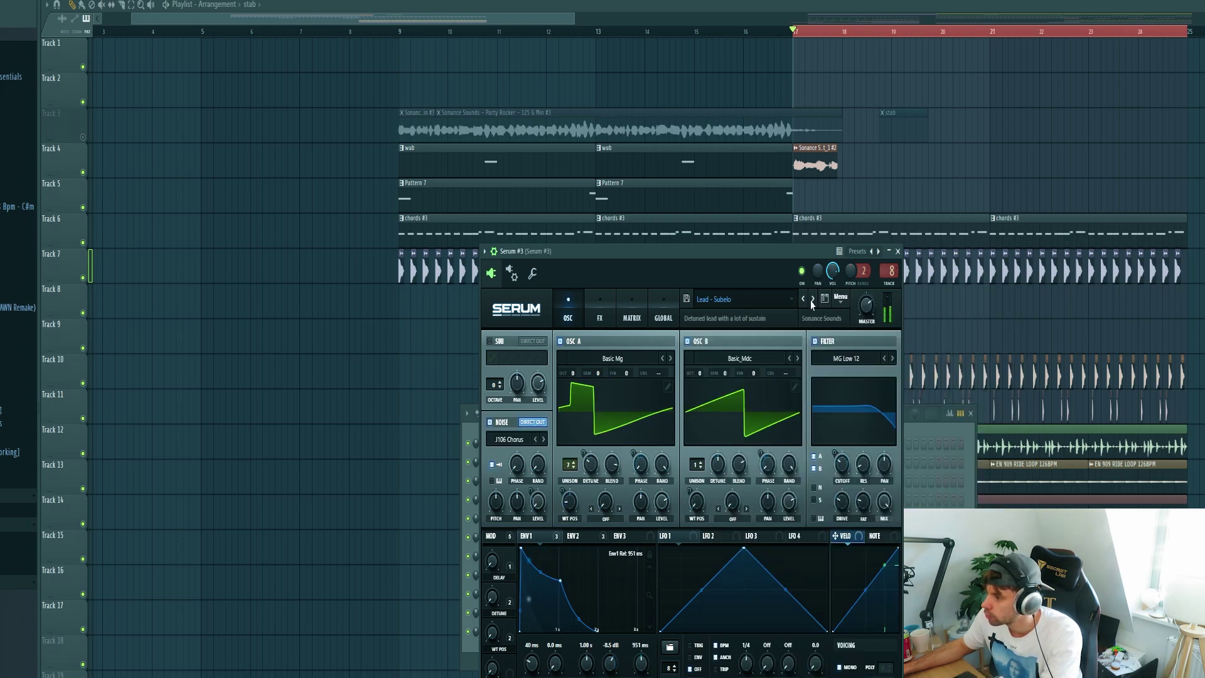
Draw a one-beat G4 note at the start of the Serum #3 stab pattern and play it back.
{"action": "left_click", "coordinate": [912, 427]}
{"action": "right_click", "coordinate": [559, 626]}
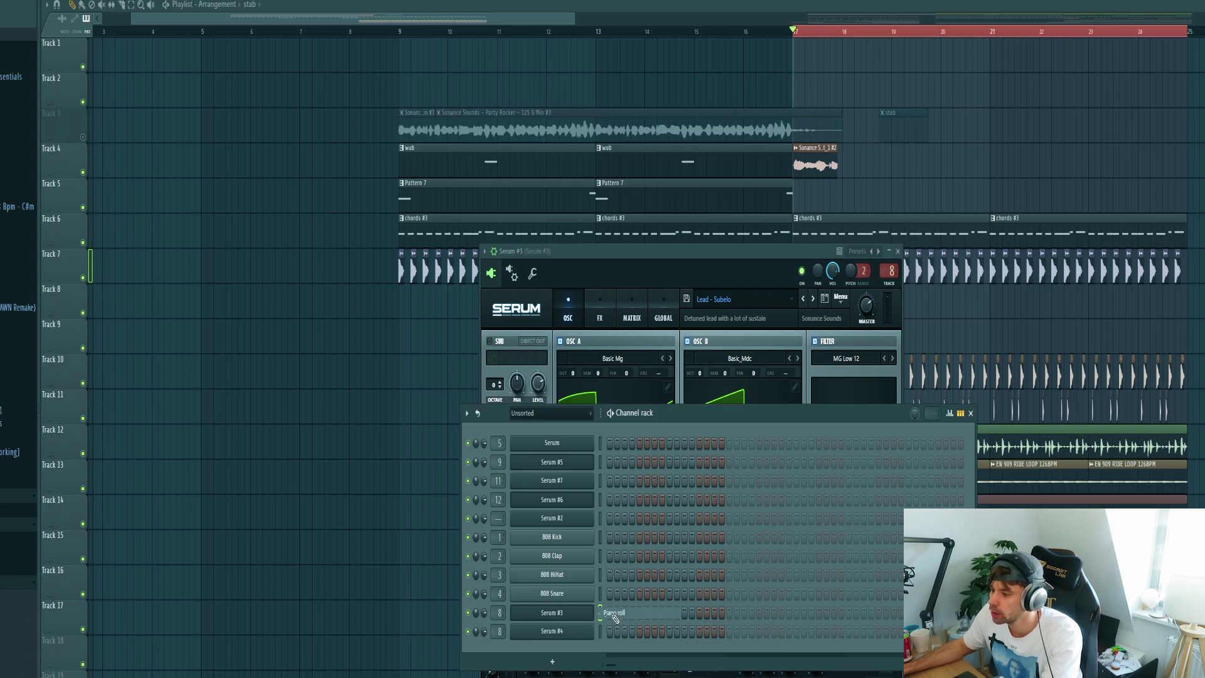
{"action": "left_click", "coordinate": [615, 614]}
{"action": "left_click_drag", "start_coordinate": [12, 365], "coordinate": [4, 386]}
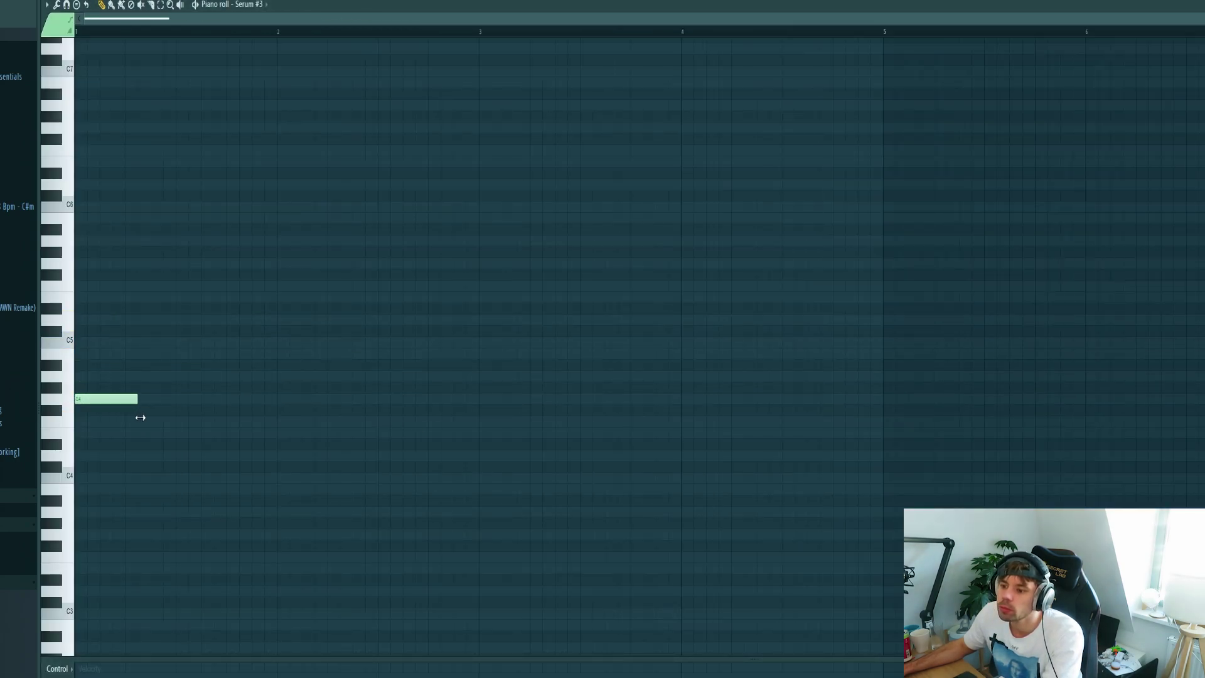
{"action": "left_click_drag", "start_coordinate": [119, 416], "coordinate": [128, 414]}
{"action": "key", "text": "space"}
Add one-beat notes to the stab pattern, A#4 at the start of bar 2 and C5 at the start of bar 3.
{"action": "left_click", "coordinate": [292, 400]}
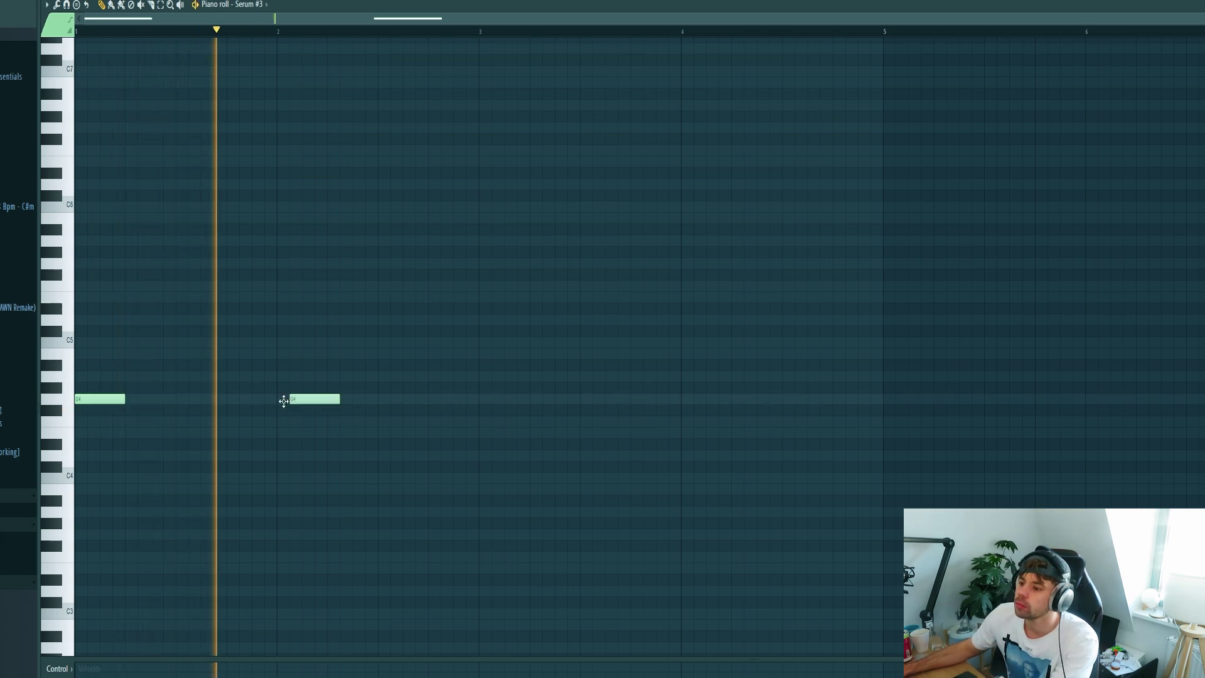
{"action": "key", "text": "space"}
{"action": "left_click_drag", "start_coordinate": [306, 398], "coordinate": [300, 360]}
{"action": "left_click", "coordinate": [505, 332]}
{"action": "left_click_drag", "start_coordinate": [499, 340], "coordinate": [501, 349]}
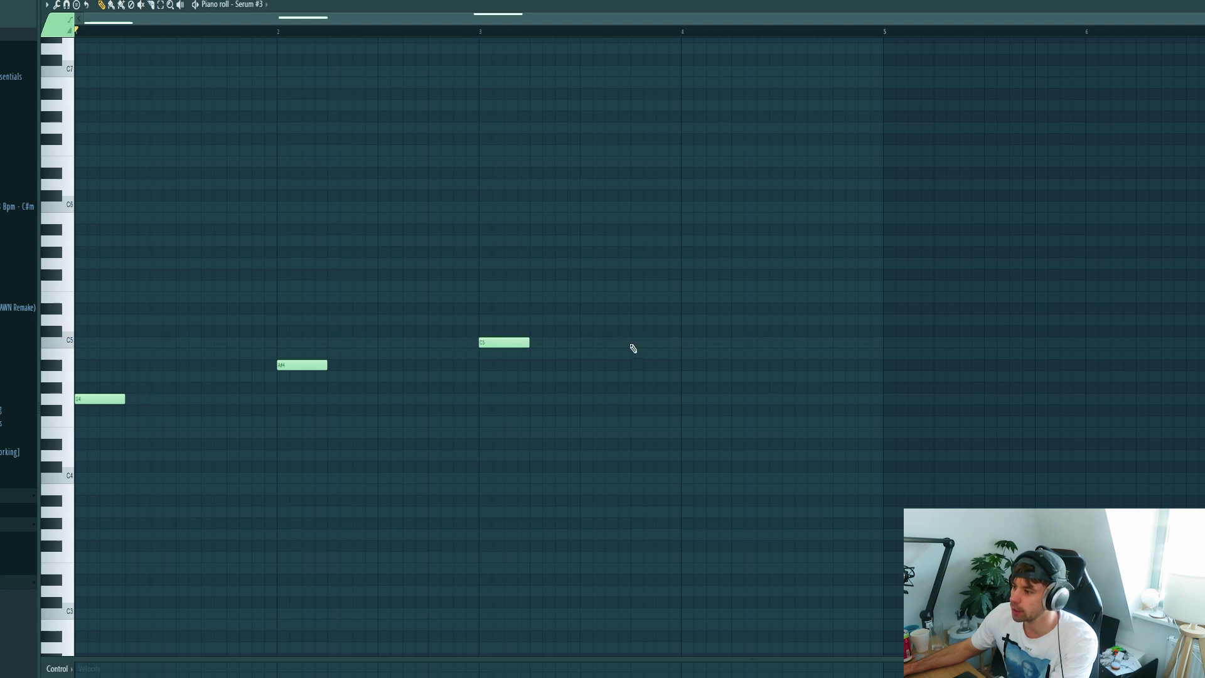
Add a one-beat note at the start of bar 4, raise it to D5 and play the bar back.
{"action": "left_click", "coordinate": [674, 333]}
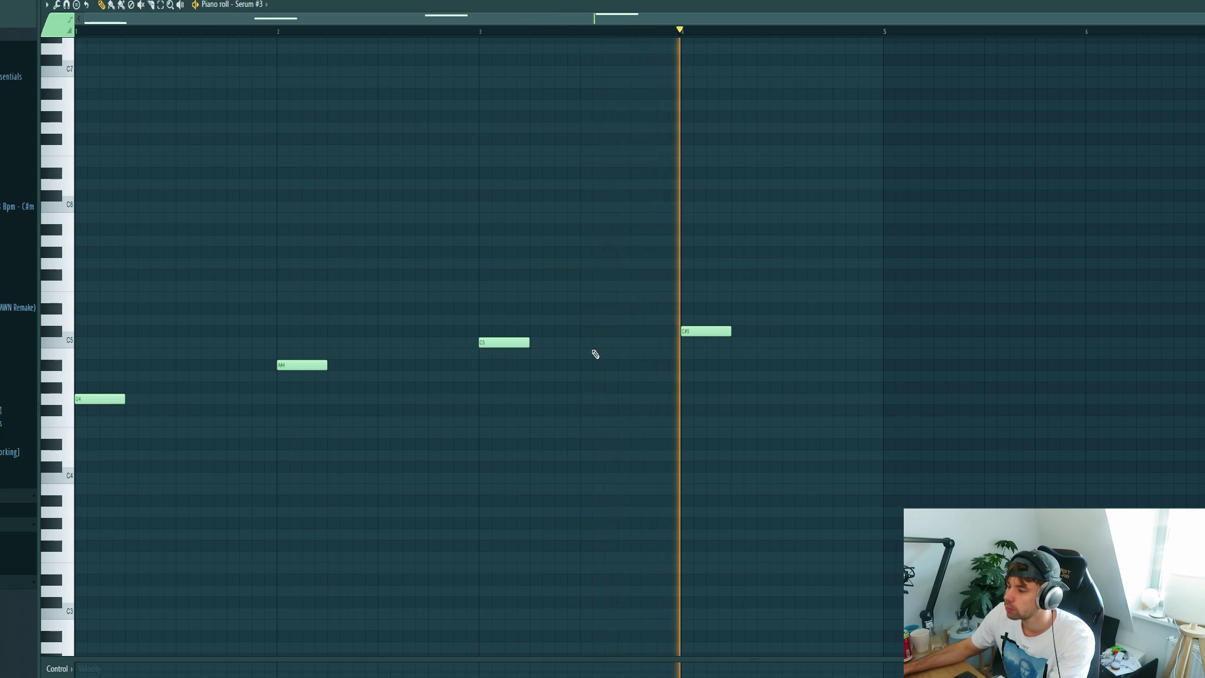
{"action": "key", "text": "space"}
{"action": "left_click_drag", "start_coordinate": [684, 325], "coordinate": [685, 314]}
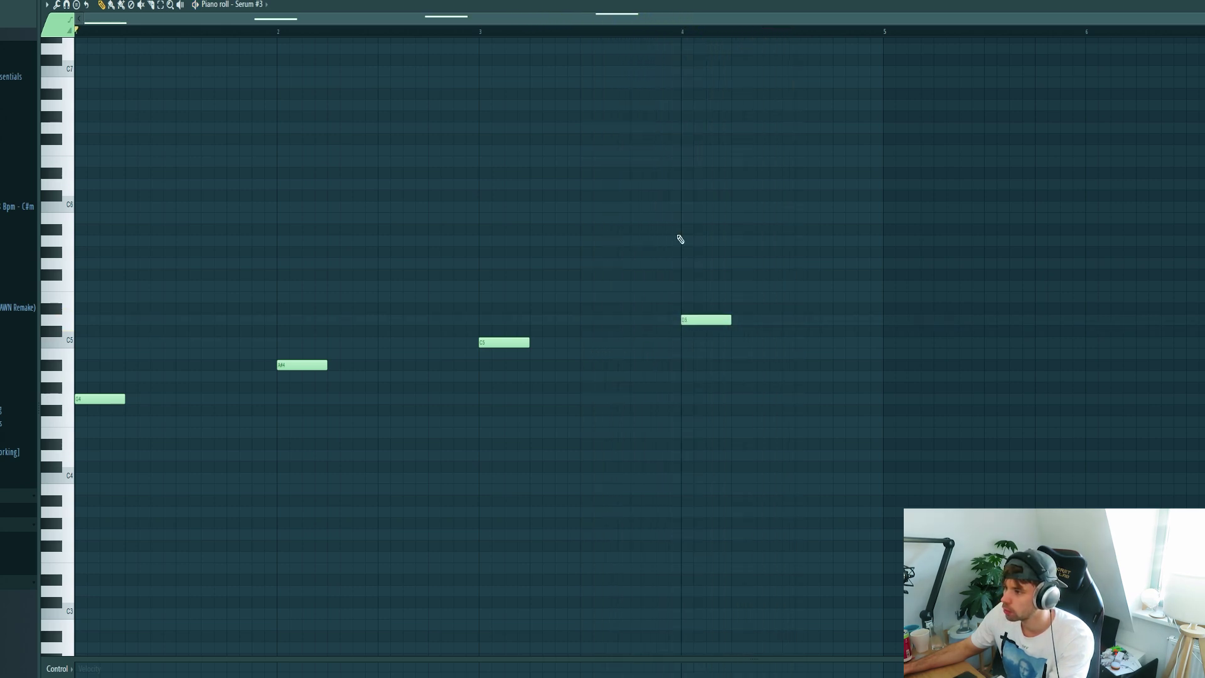
{"action": "left_click", "coordinate": [674, 32]}
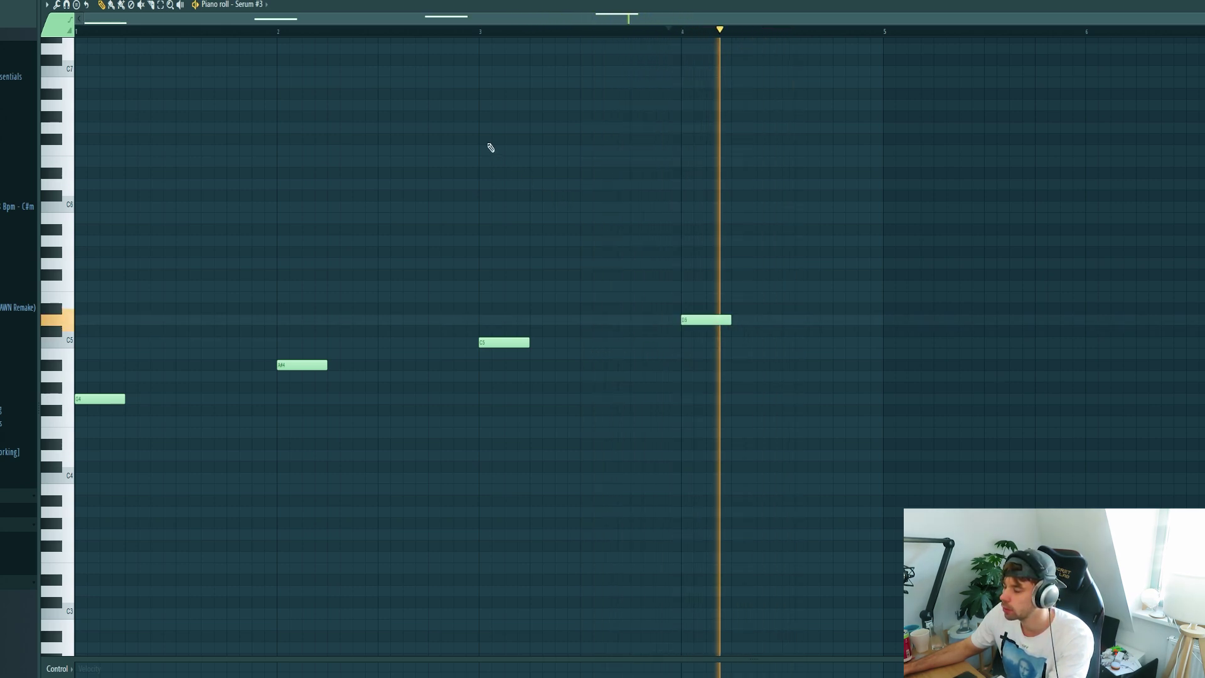
Fill bars 17 to 25 with repeated stab, wub and Pattern 7 clips, and copy the crowd ambience and high string loops to bars 9 to 17.
{"action": "key", "text": "F5"}
{"action": "left_click_drag", "start_coordinate": [473, 153], "coordinate": [769, 100]}
{"action": "left_click_drag", "start_coordinate": [379, 178], "coordinate": [708, 151]}
{"action": "key", "text": "ctrl+b"}
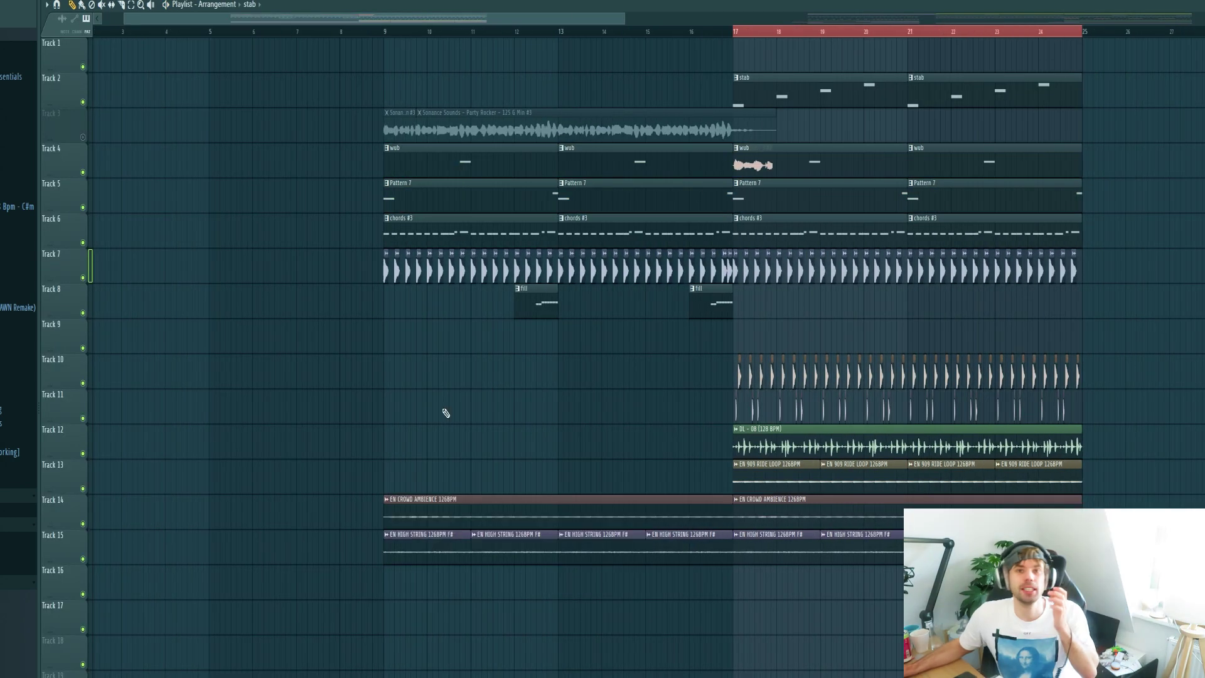